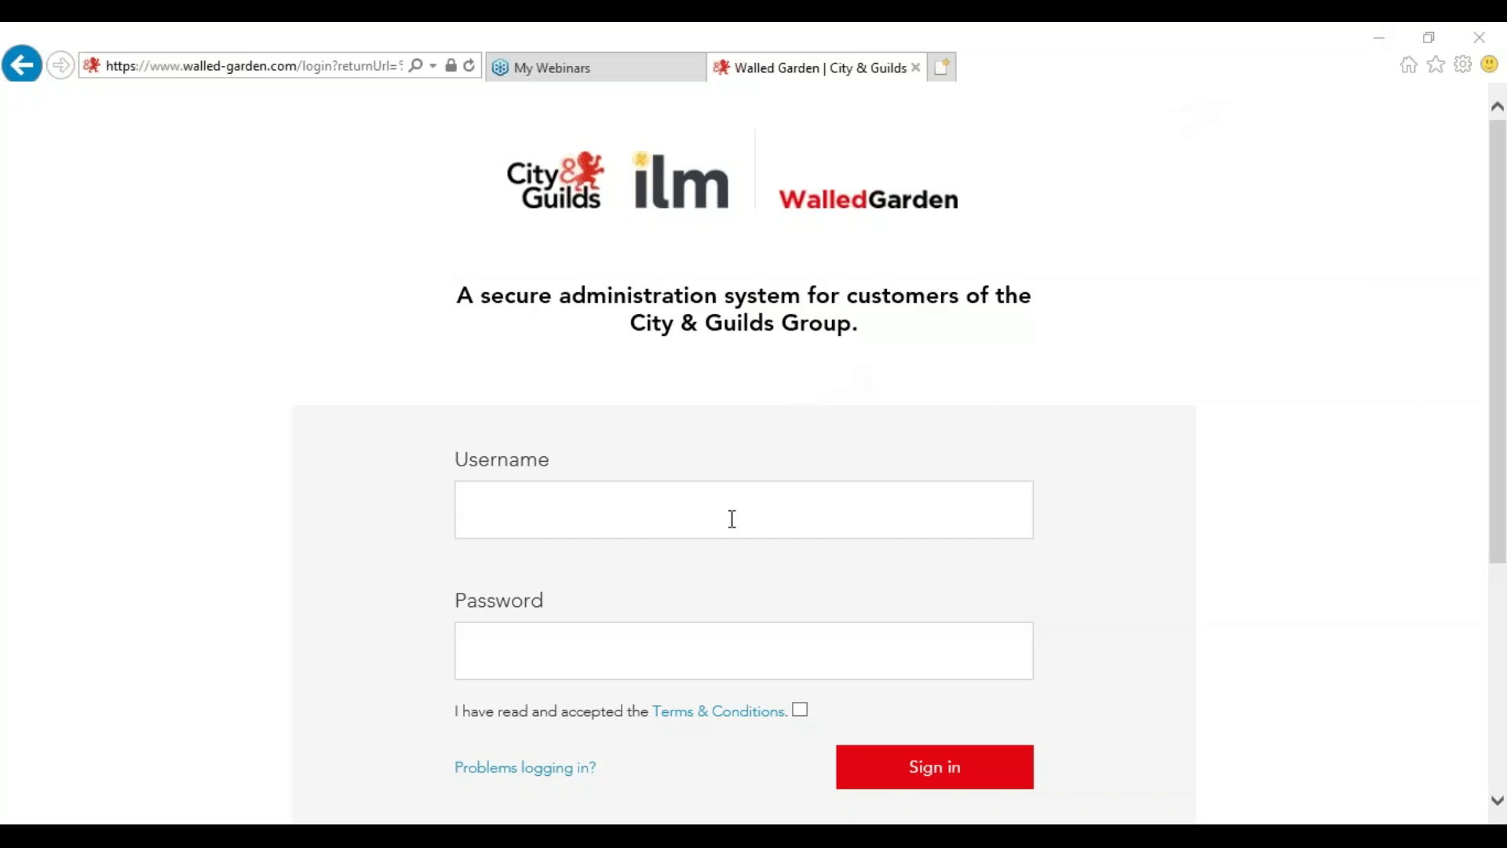
# Sign in with the centre username and password, accepting the Terms & Conditions
pyautogui.click(731, 516)
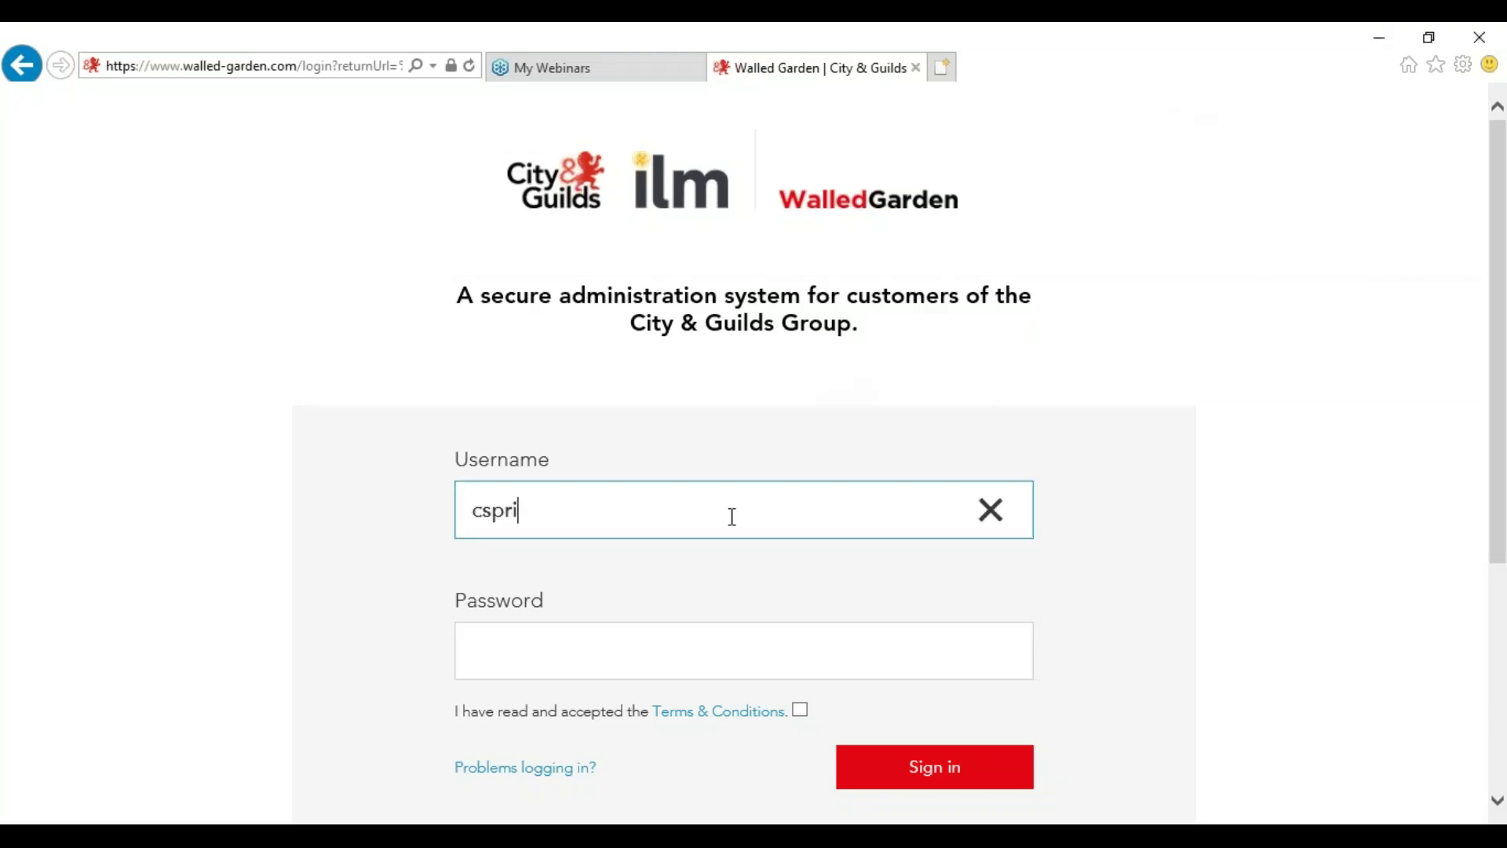
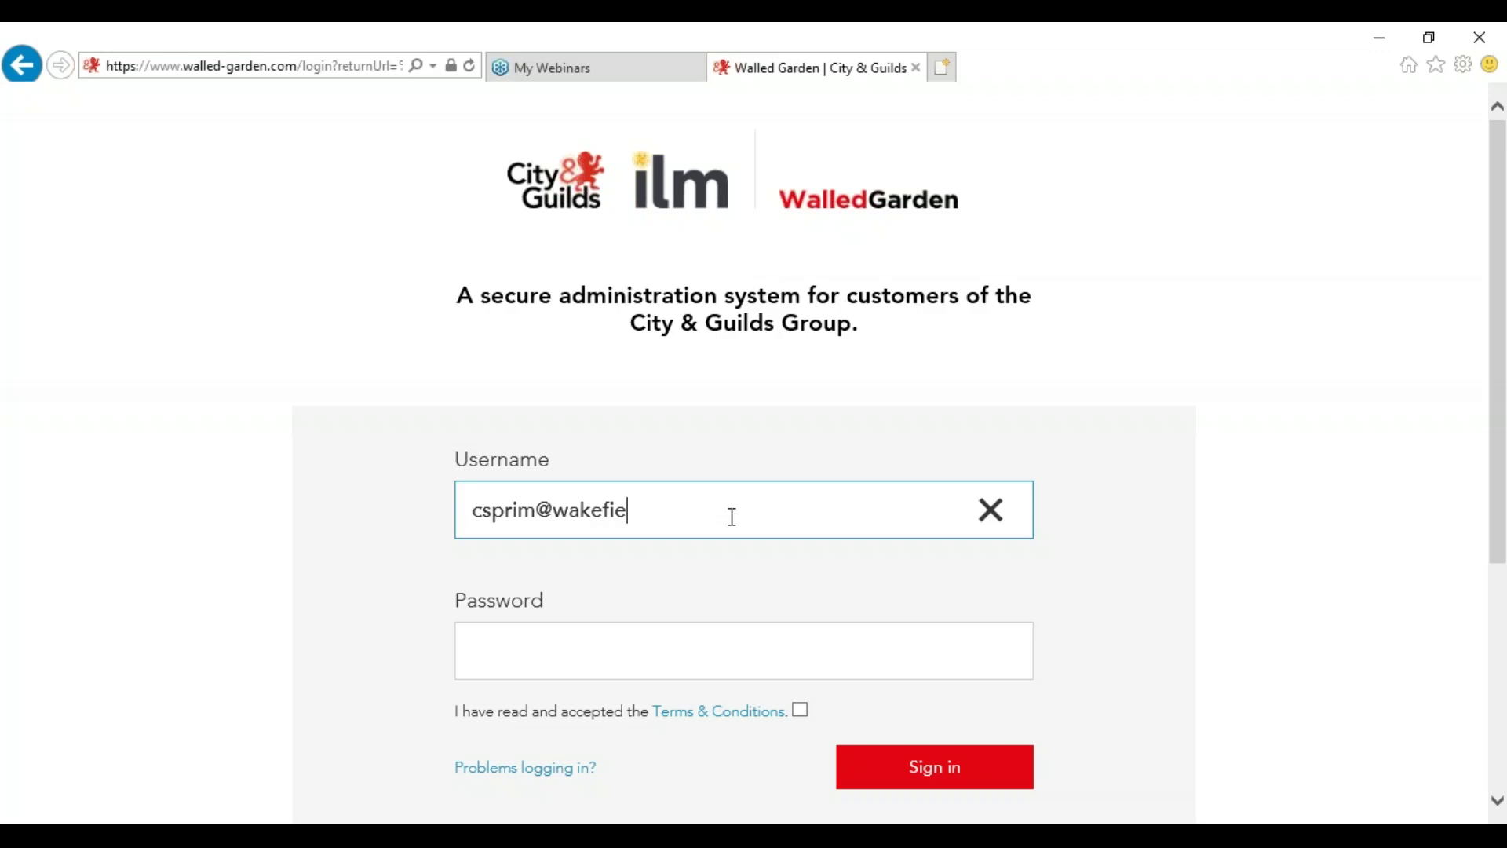
pyautogui.press('Tab')
pyautogui.write('********')
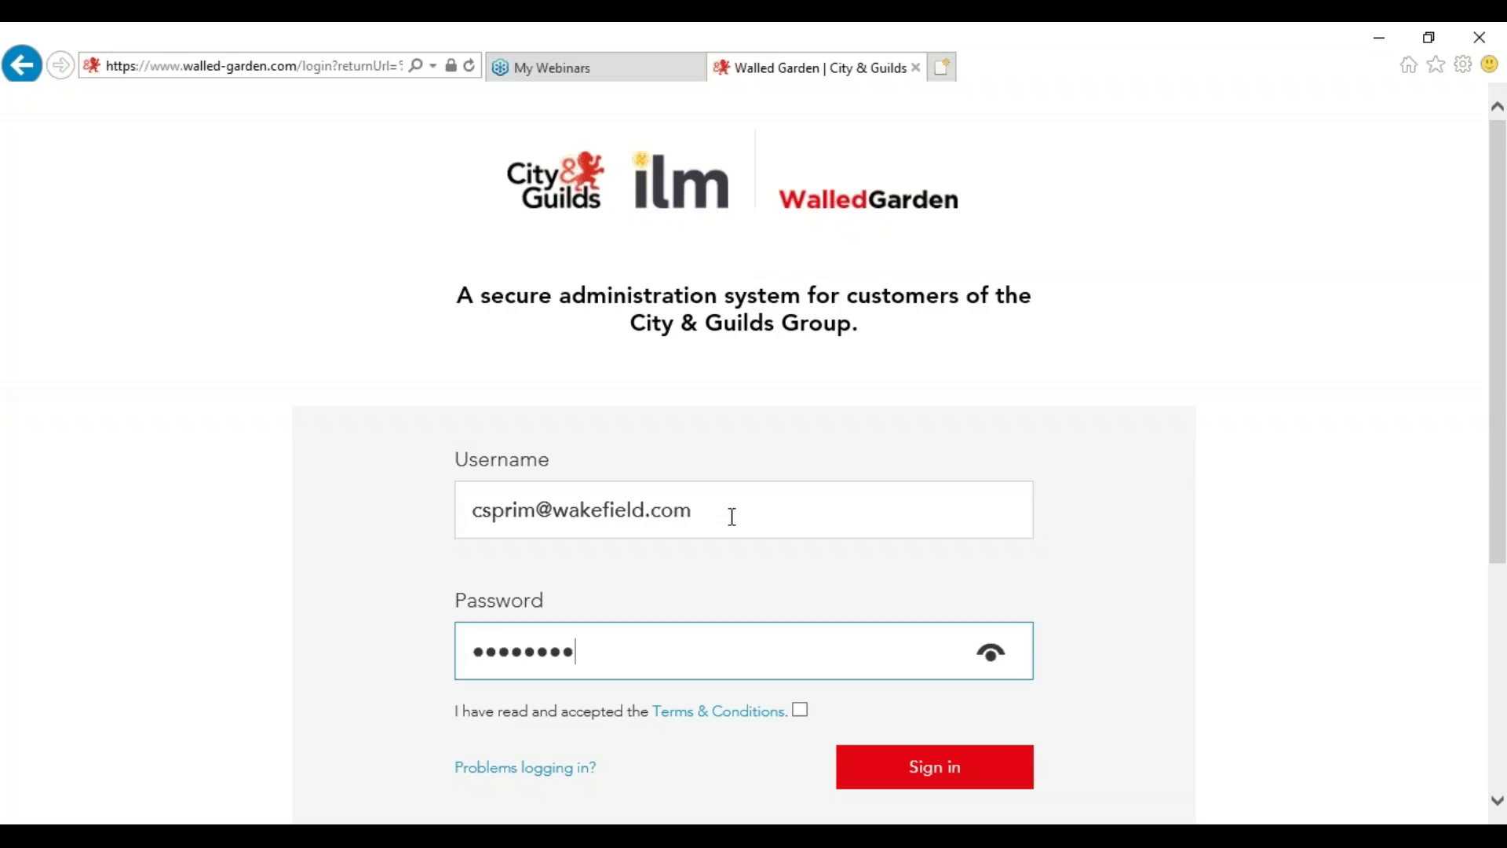
pyautogui.click(799, 709)
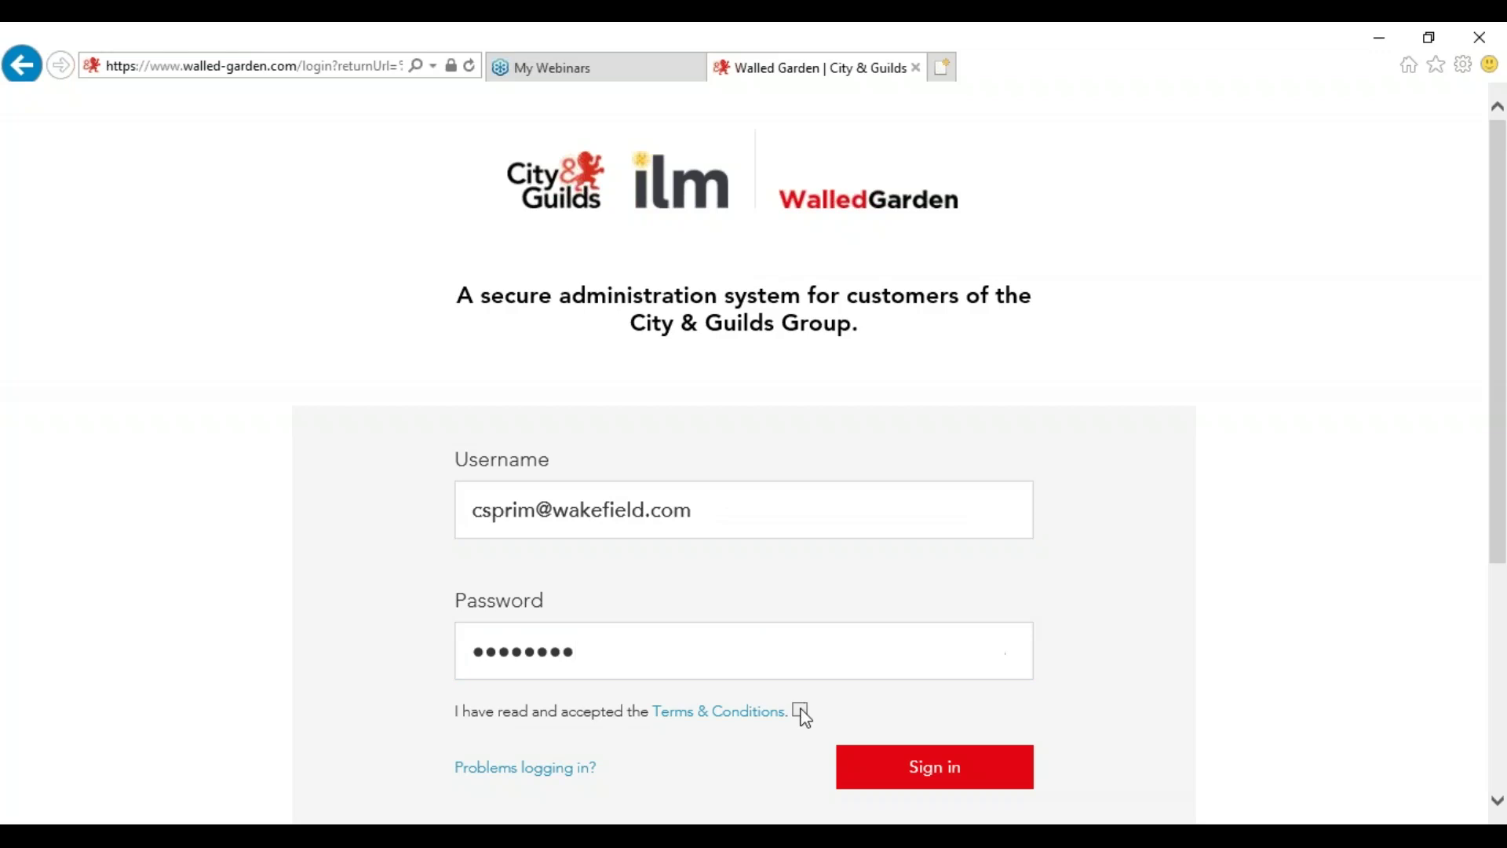
pyautogui.click(930, 770)
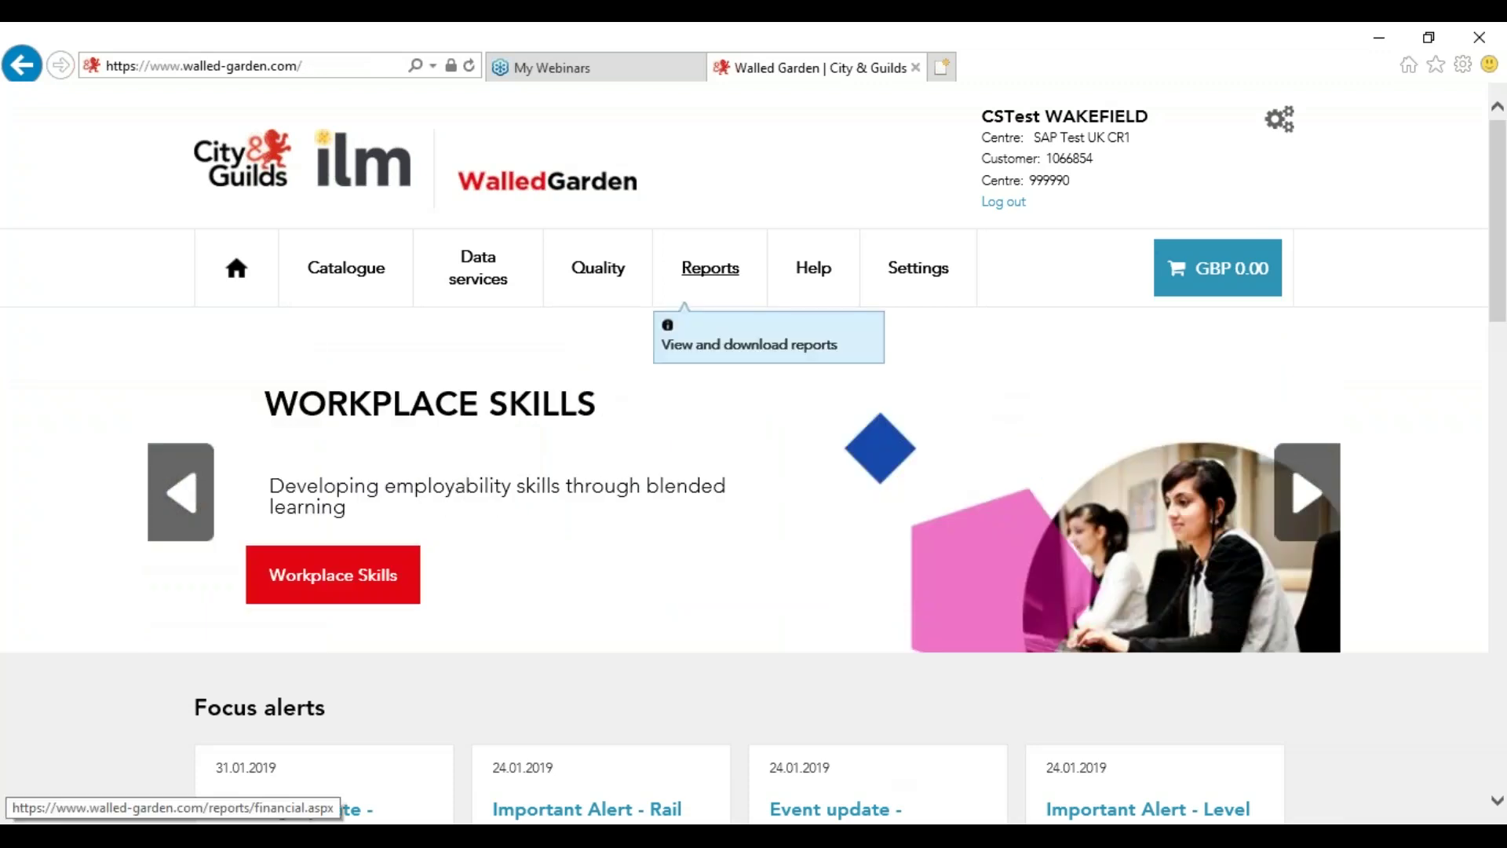
# Go to Reports > Candidate results
pyautogui.click(710, 267)
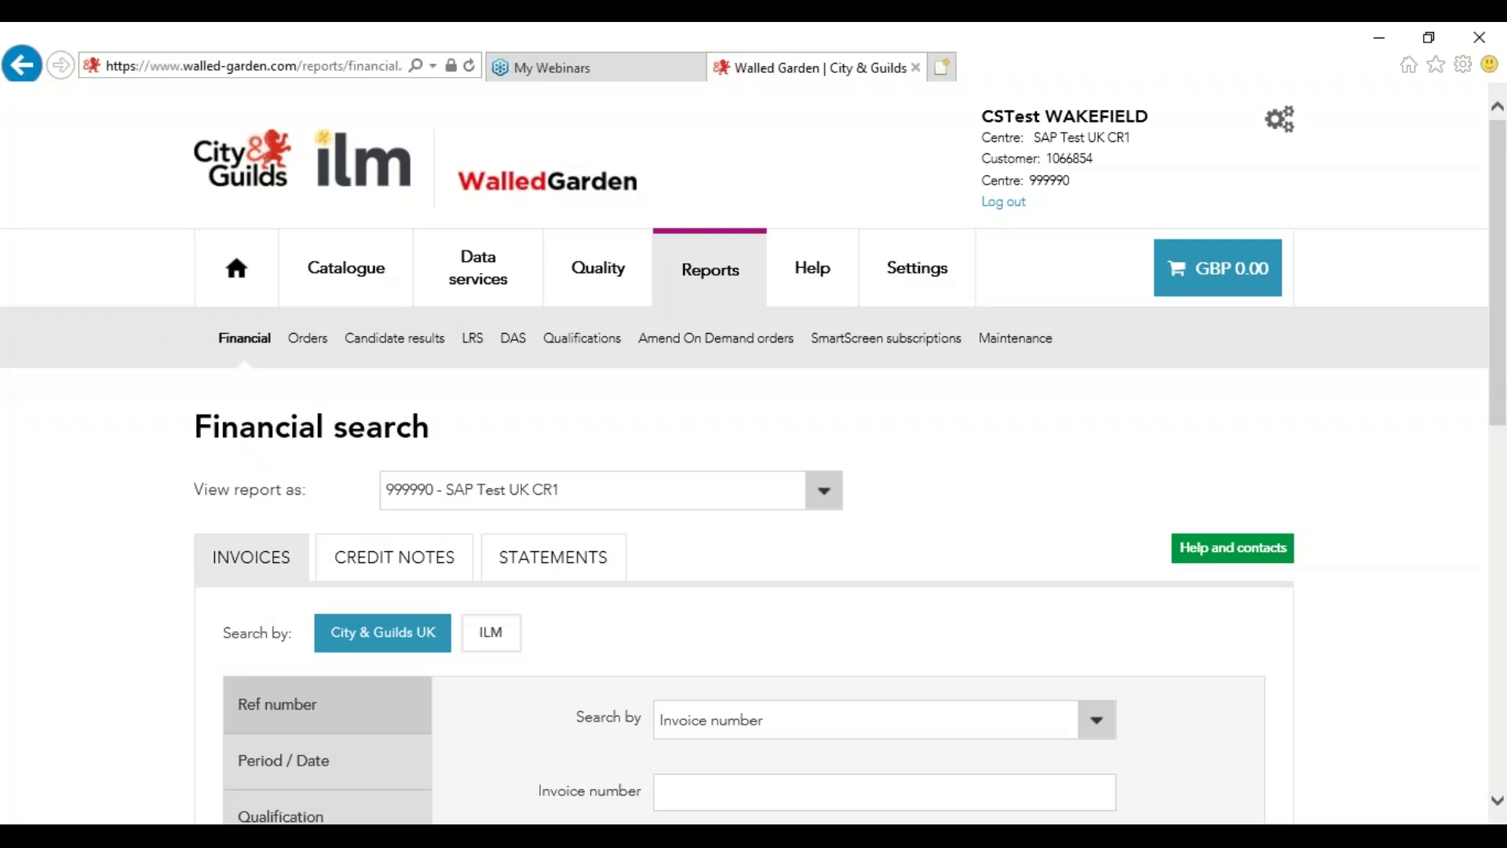
pyautogui.click(382, 338)
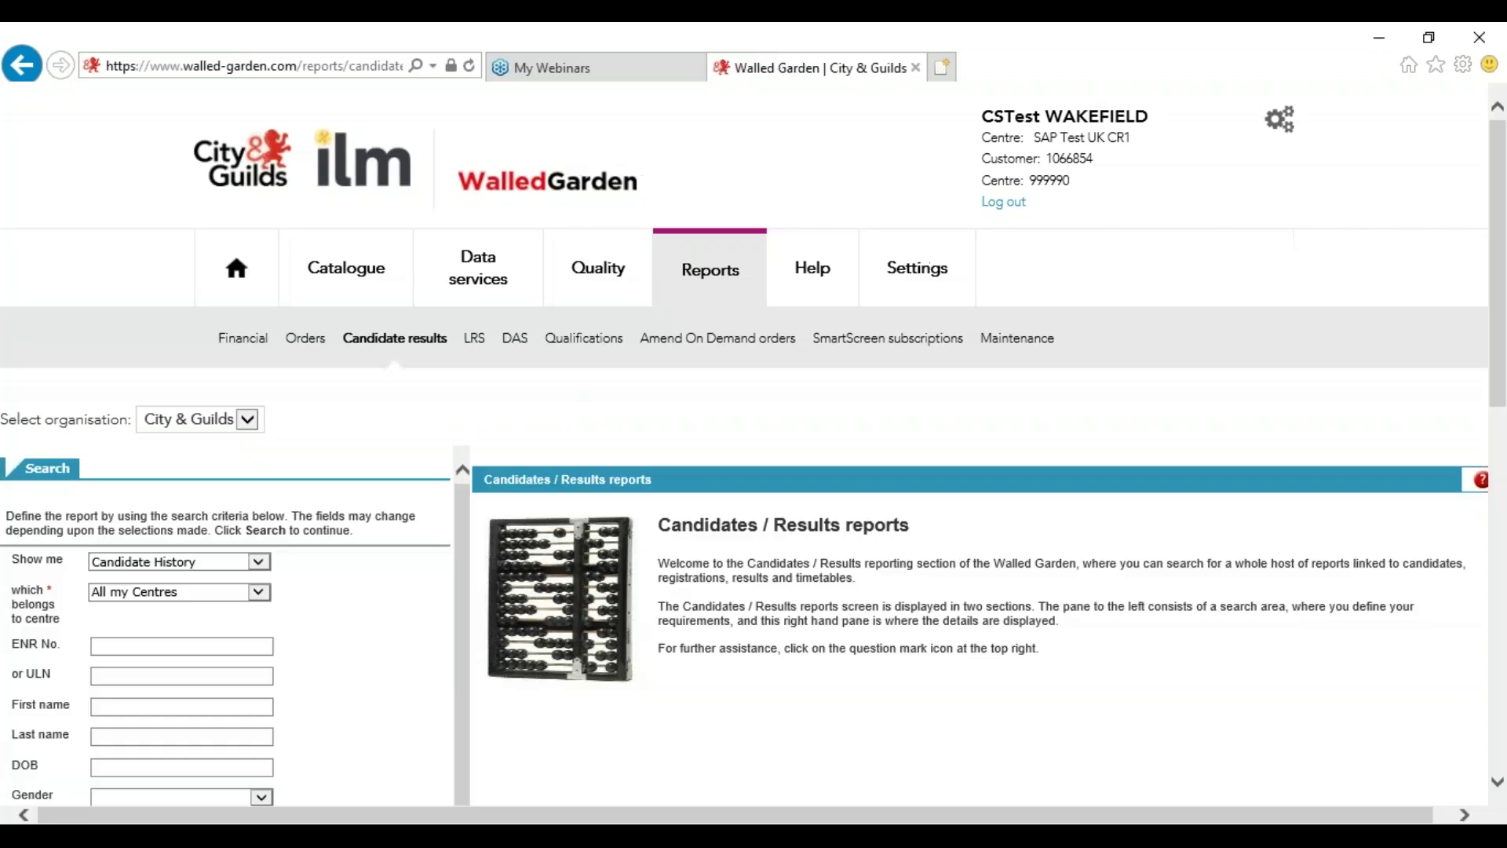
# Search Candidate History for the candidate's ENR number, 'or since' January 2004
pyautogui.click(124, 644)
pyautogui.write('apt2198')
pyautogui.moveTo(1501, 397); pyautogui.dragTo(1501, 509)
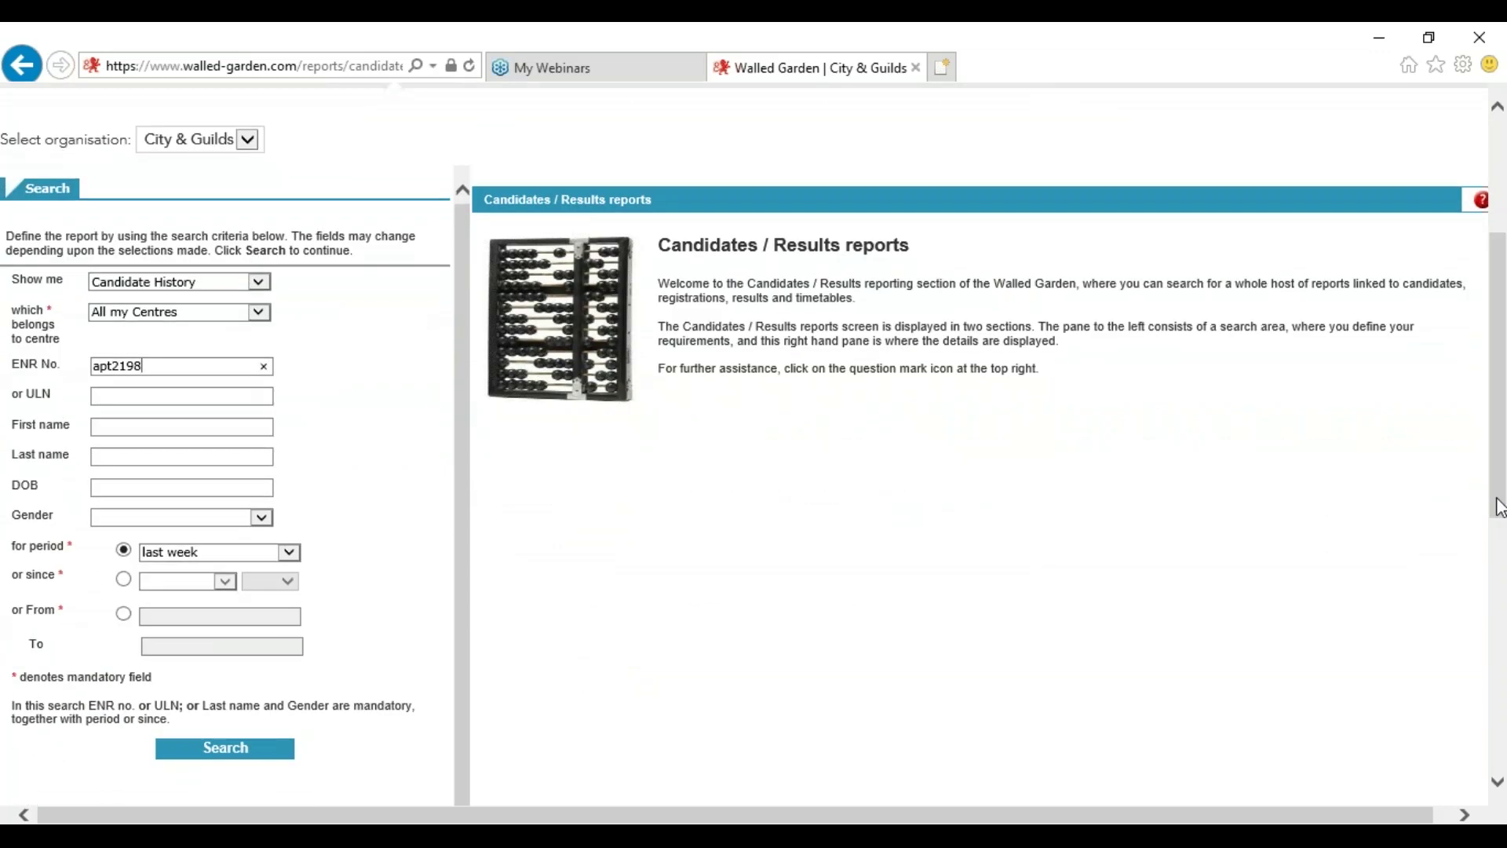
pyautogui.click(225, 581)
pyautogui.click(168, 597)
pyautogui.click(271, 582)
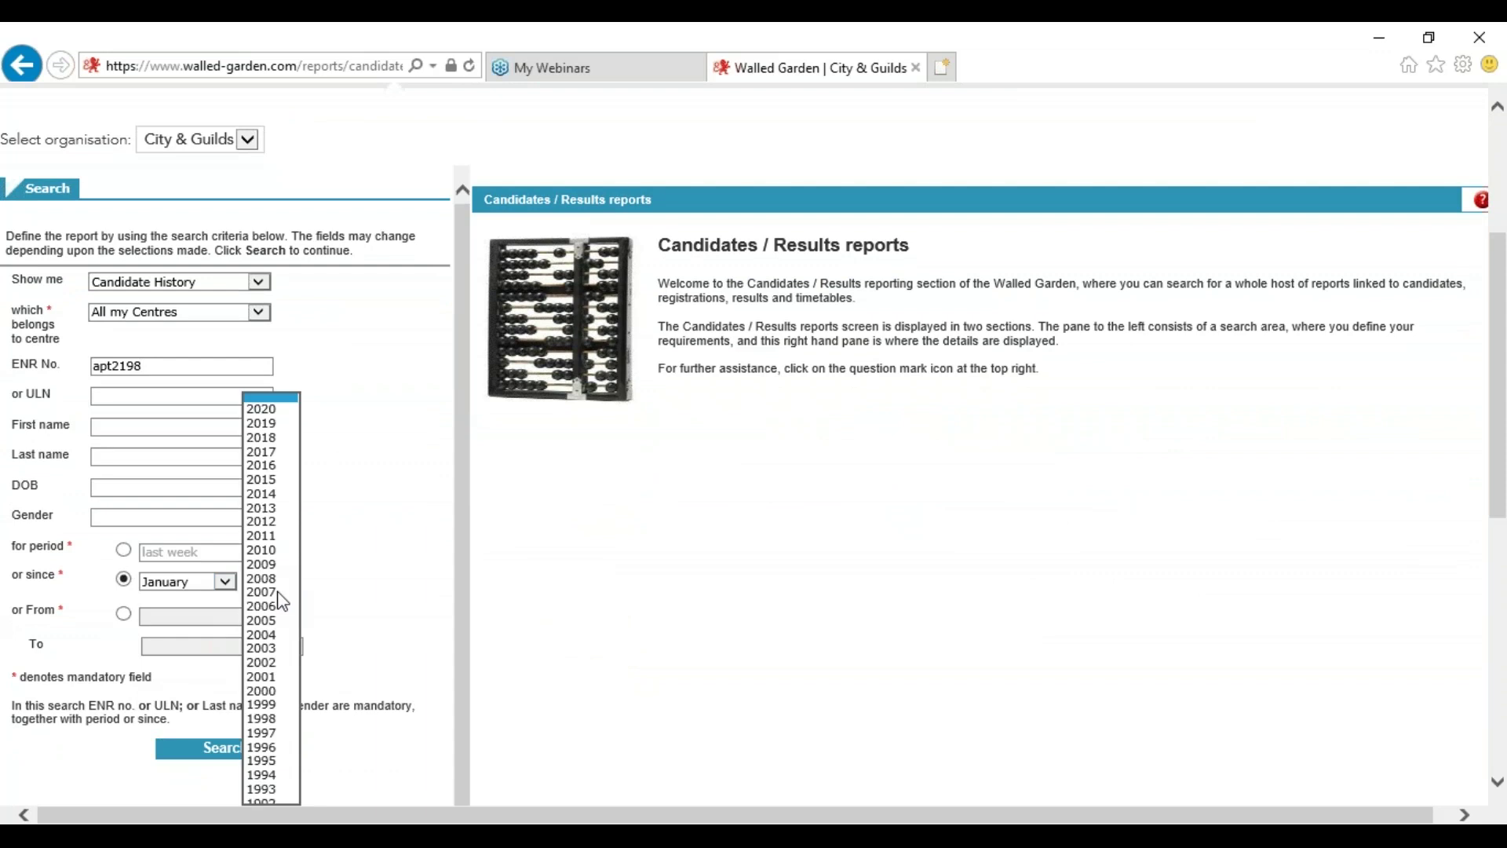
pyautogui.click(277, 634)
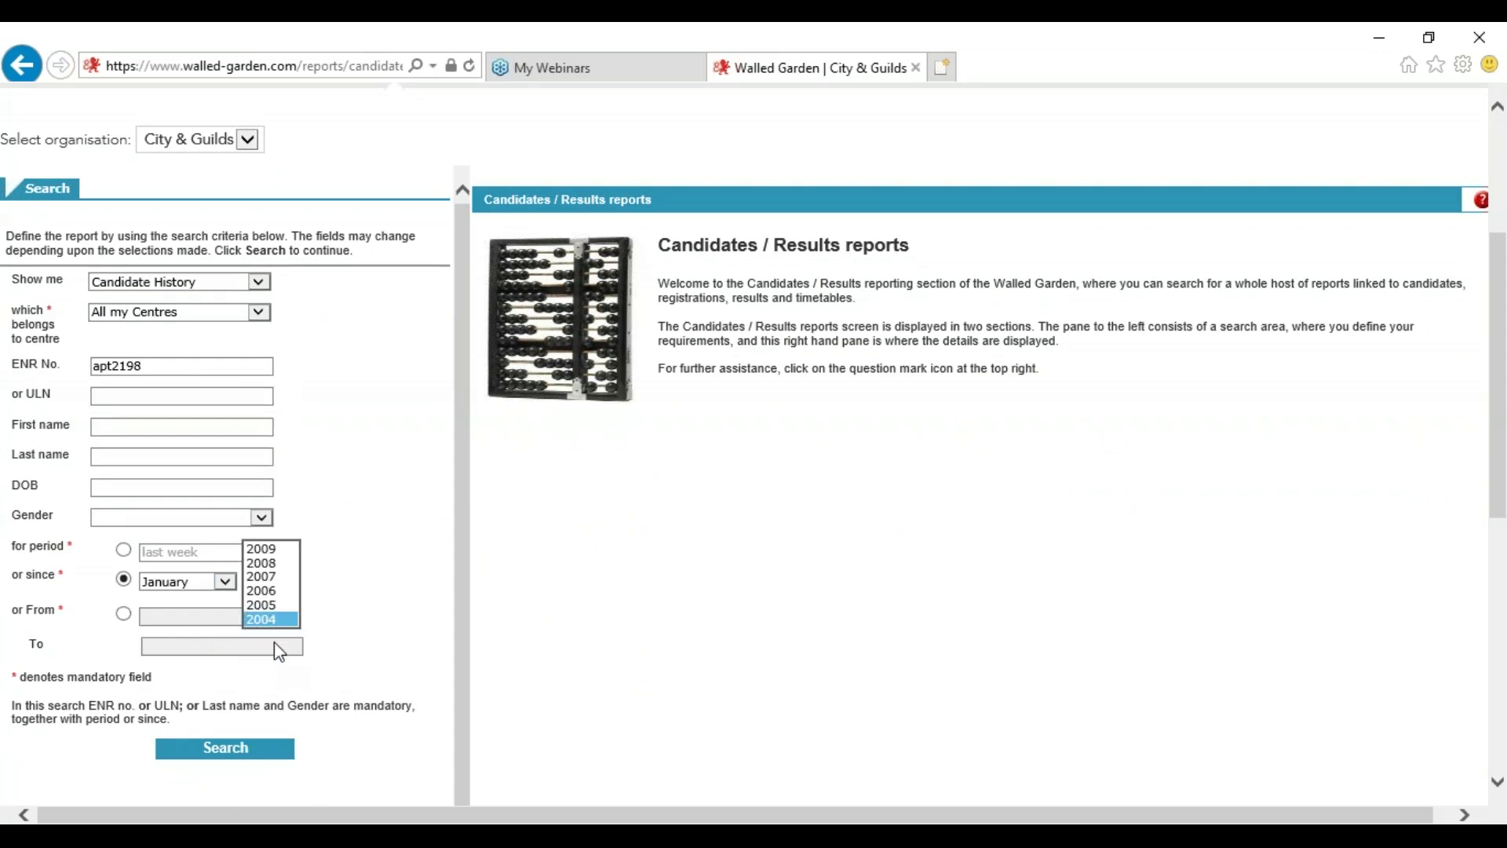
pyautogui.click(228, 757)
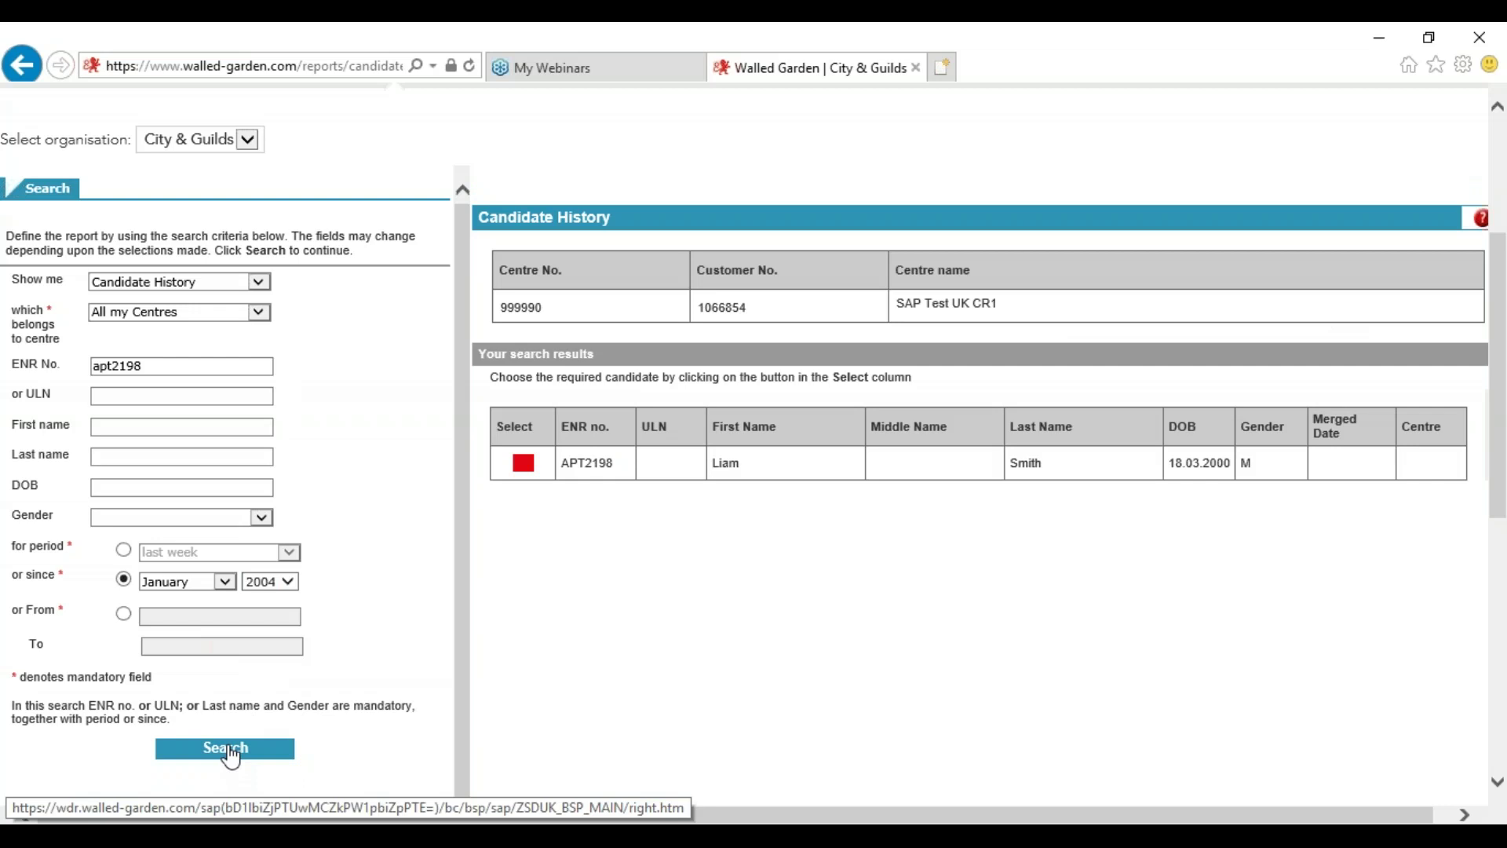
# Select the found candidate and review registrations 7418-12 and 9043-12 and bookings 7418-502, 7418-702
pyautogui.click(522, 464)
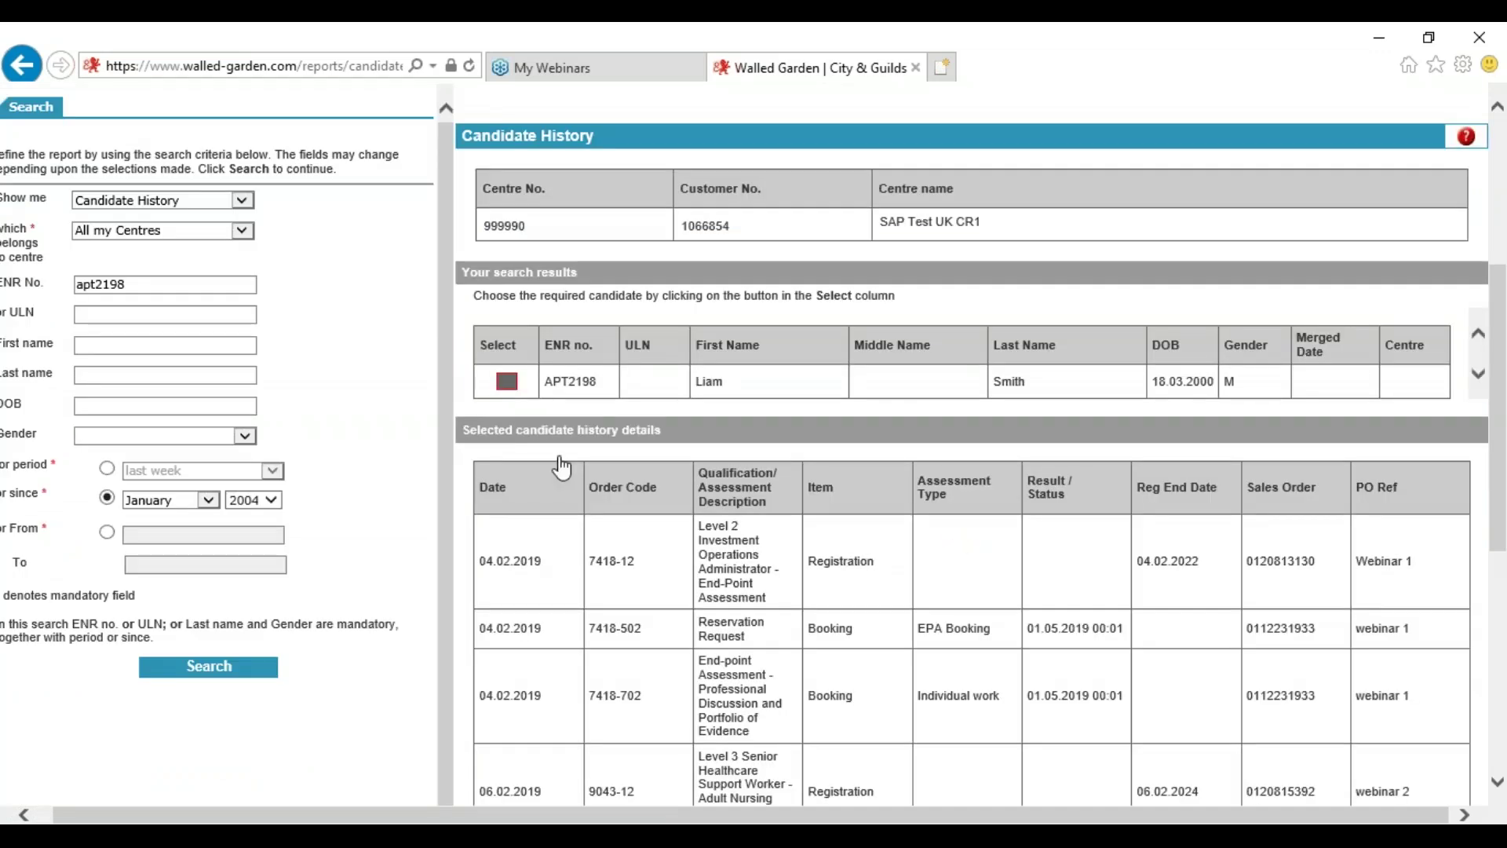
pyautogui.moveTo(1500, 457); pyautogui.dragTo(1498, 534)
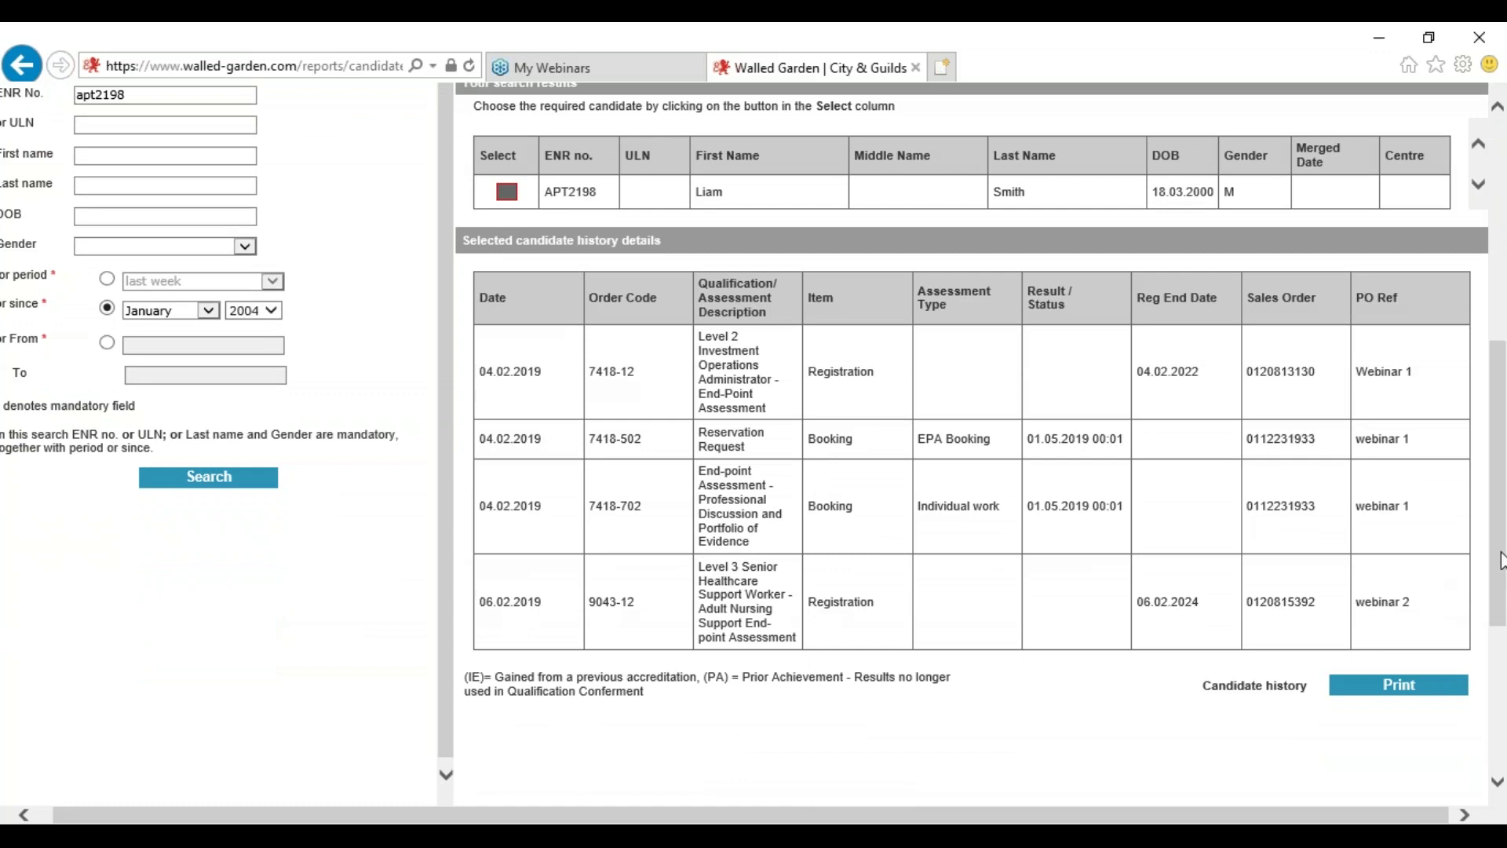
pyautogui.moveTo(1500, 559); pyautogui.dragTo(1498, 361)
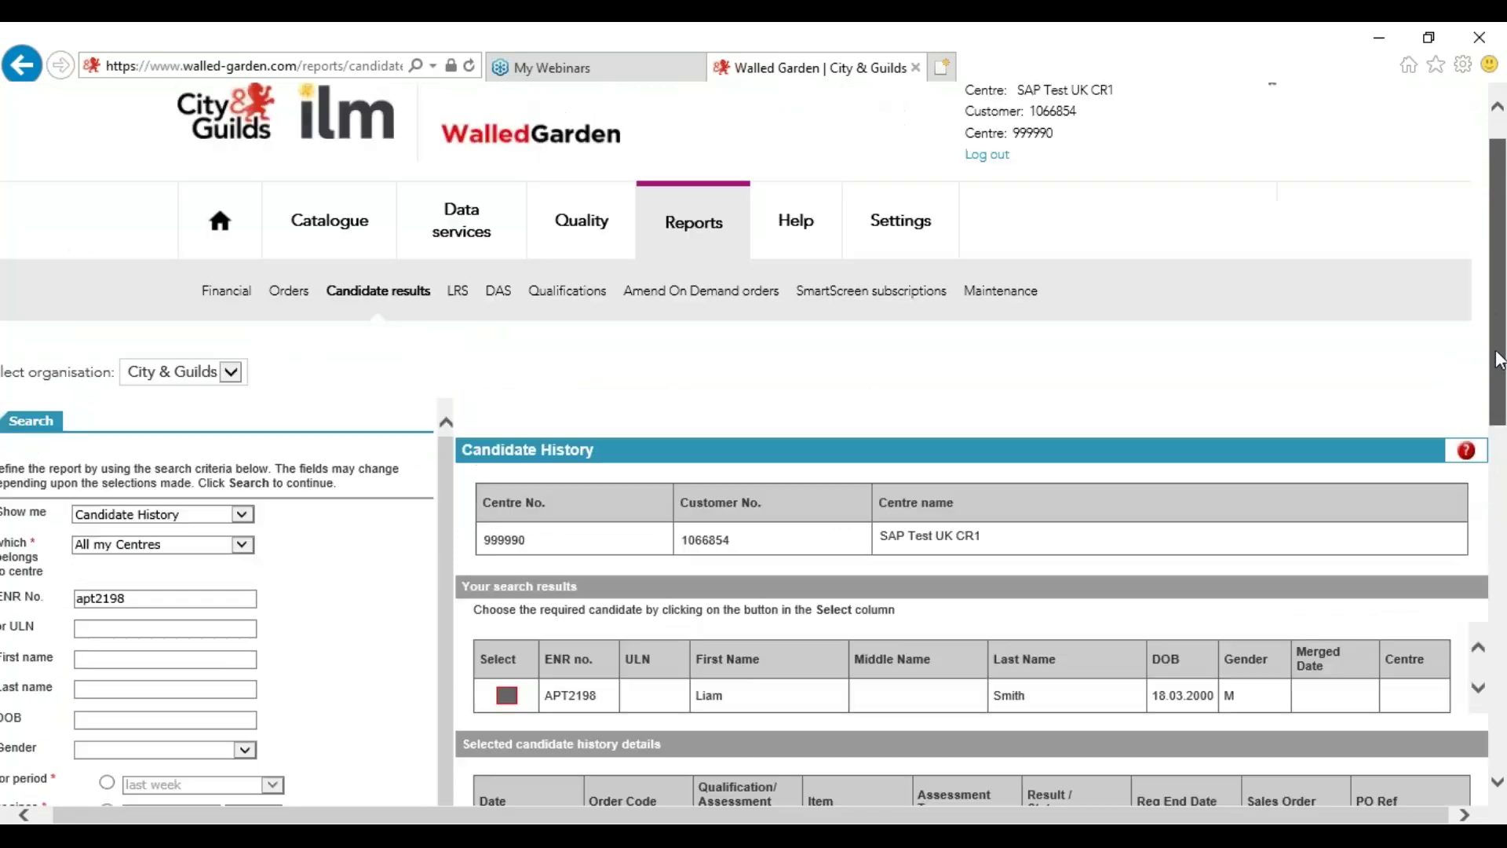
# Search the Catalogue for 9043-12 and scroll to the Level 3 Senior Healthcare Support Worker result
pyautogui.click(336, 222)
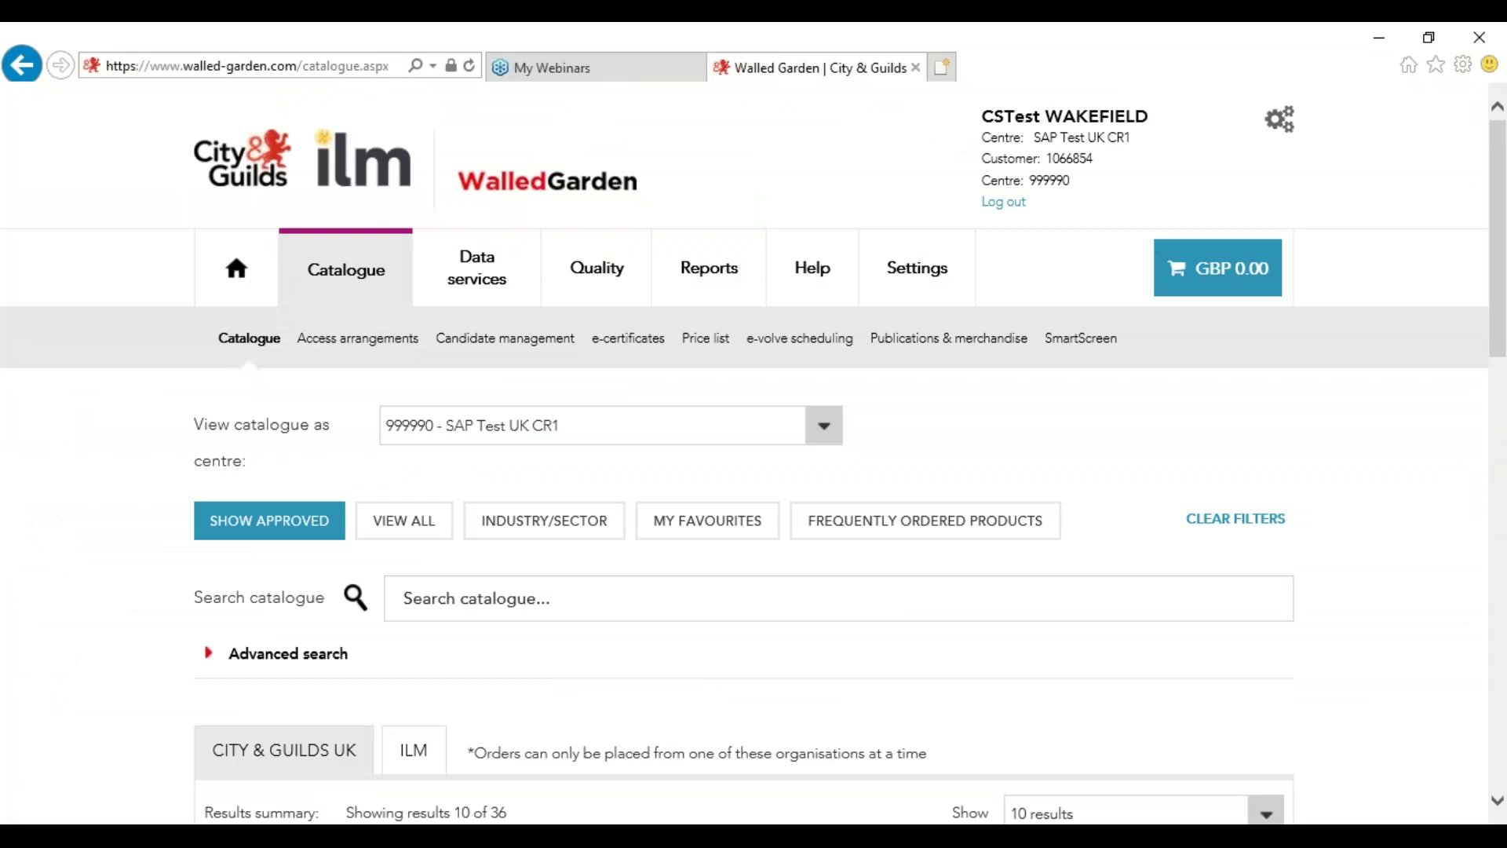
pyautogui.click(555, 602)
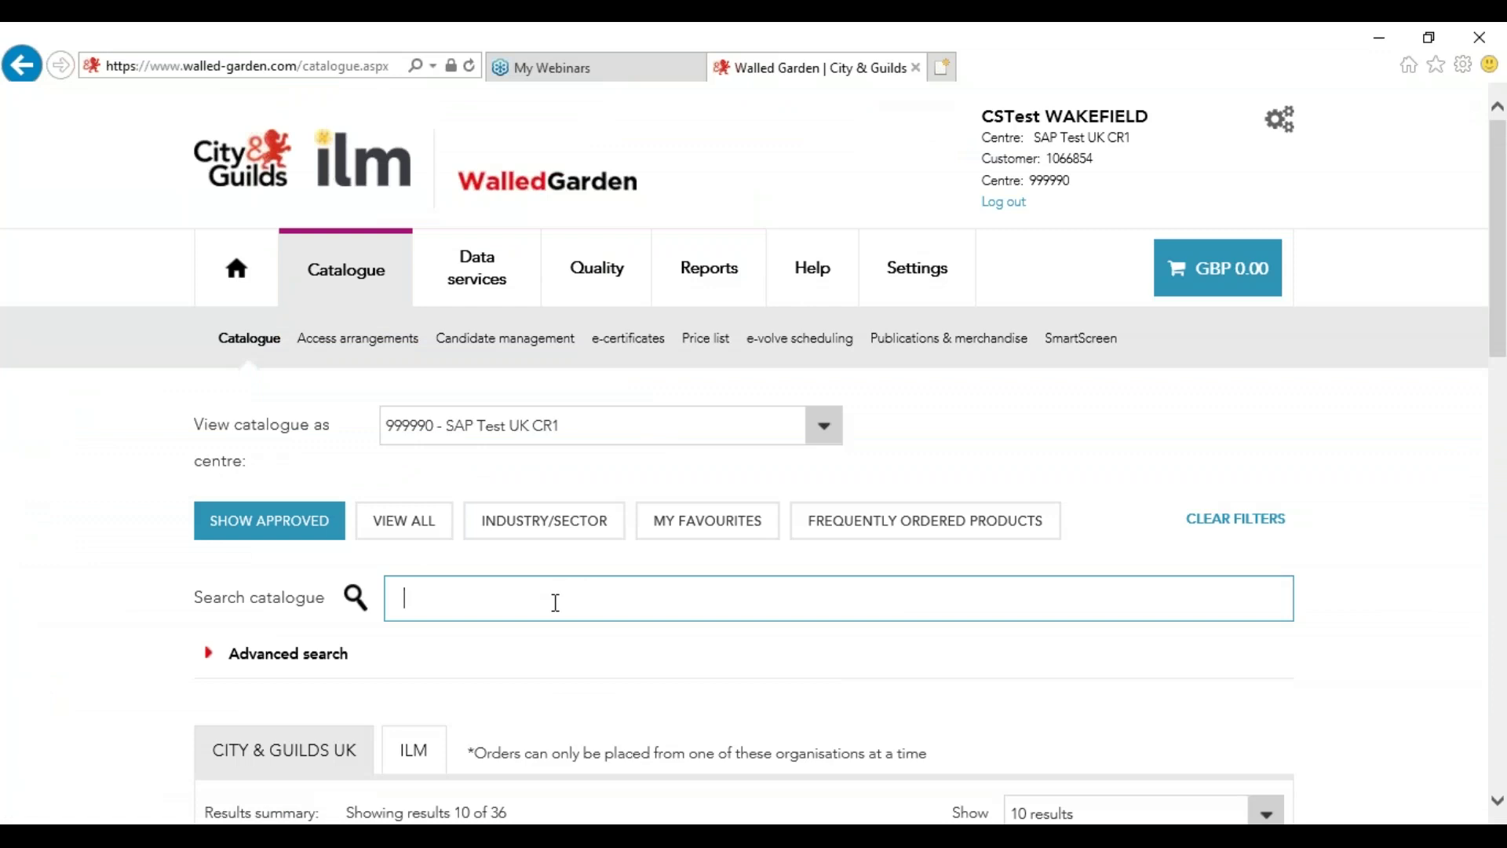
pyautogui.write('p')
pyautogui.write('0')
pyautogui.write('43-')
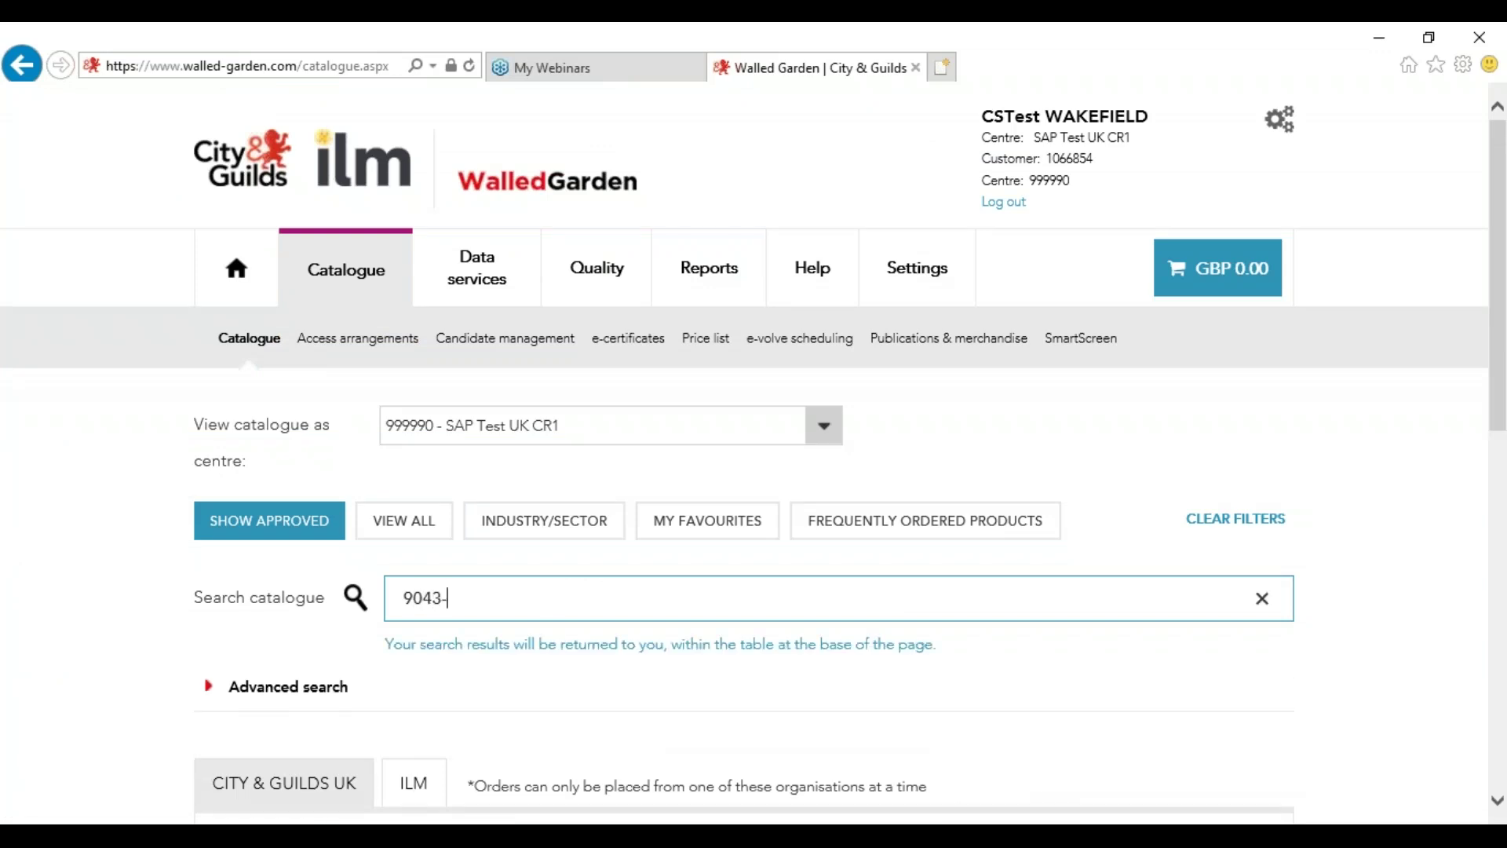
pyautogui.write('12')
pyautogui.moveTo(1490, 393); pyautogui.dragTo(1474, 562)
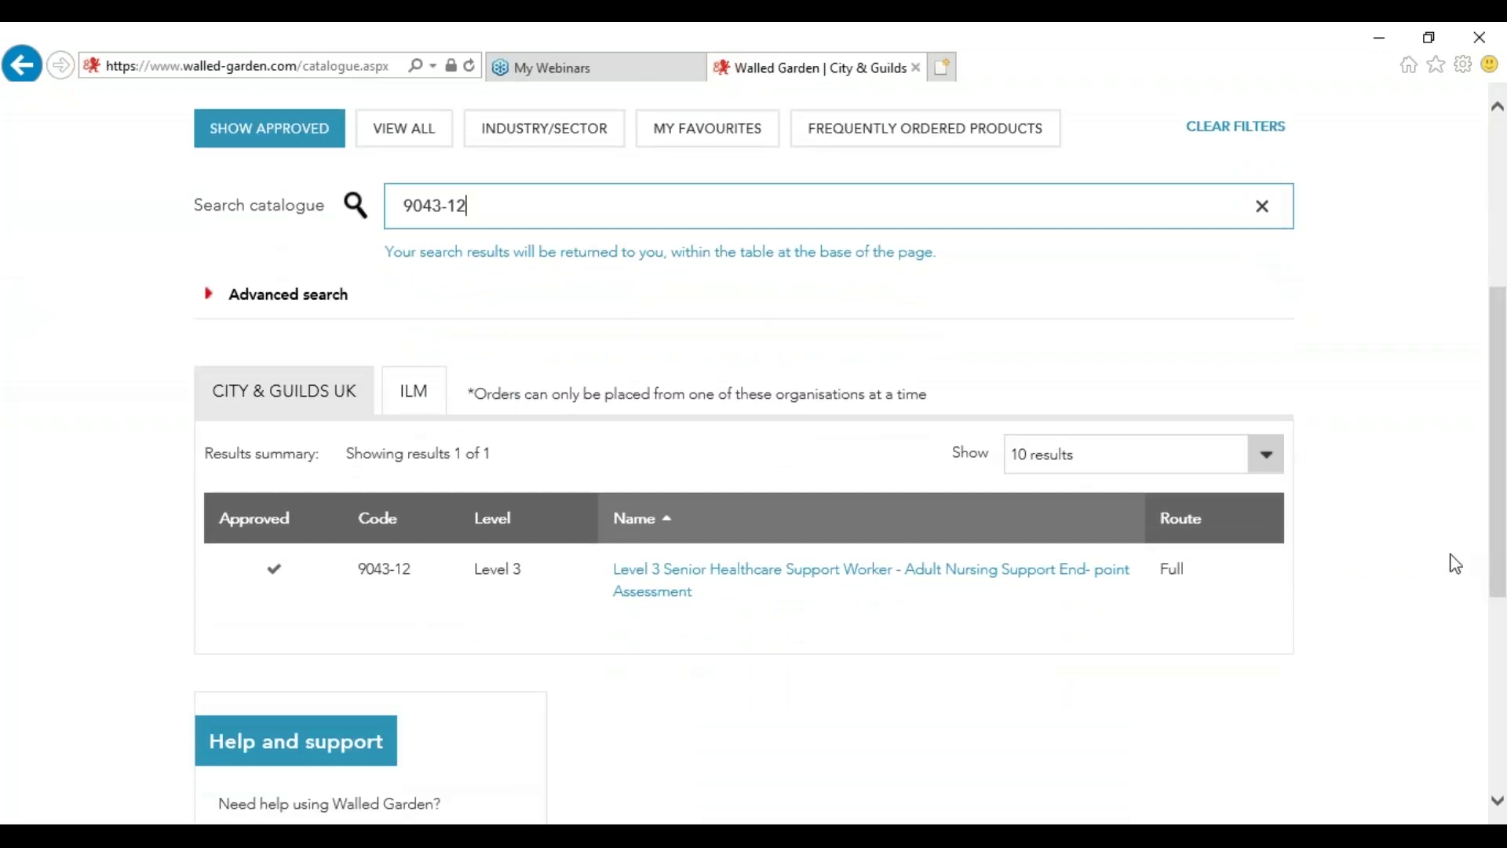
# Review the eight units of 9043-12, including the 9043-301 e-Volve Knowledge Examination
pyautogui.click(967, 581)
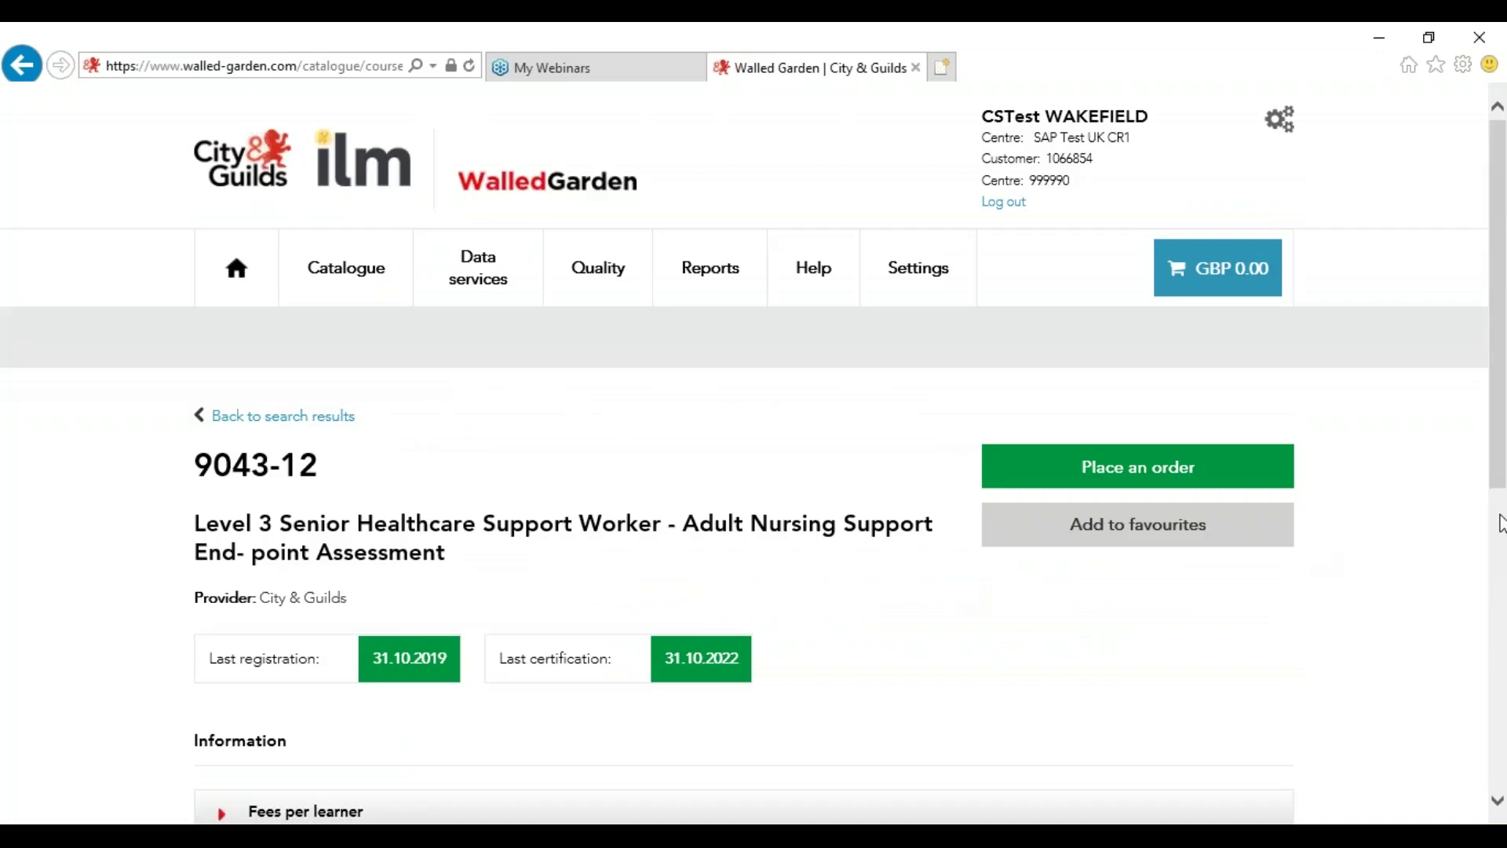
pyautogui.scroll(-2, 1499, 524)
pyautogui.scroll(-4, 1499, 524)
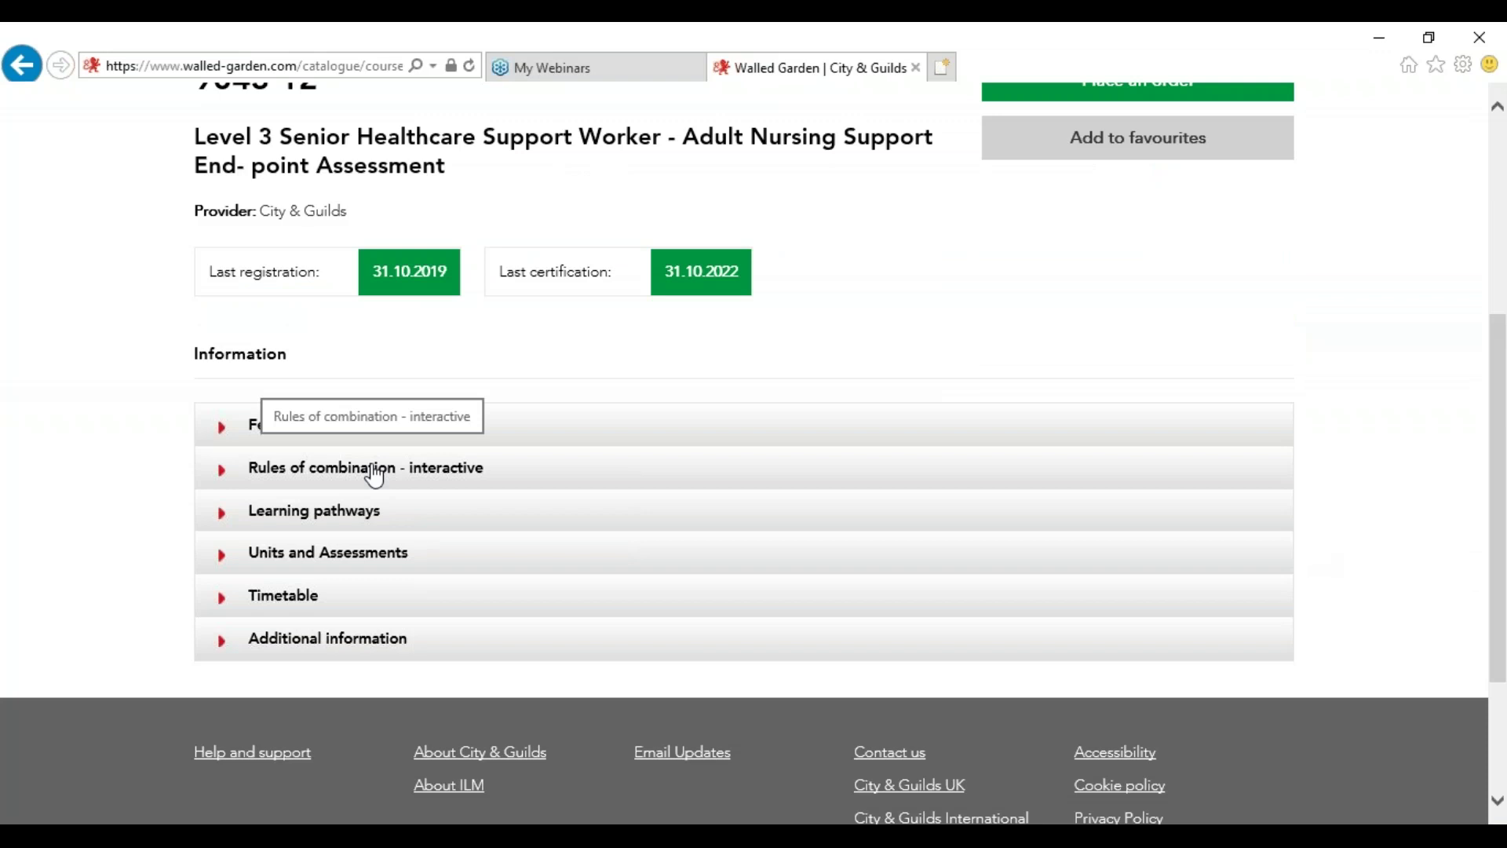
pyautogui.click(222, 563)
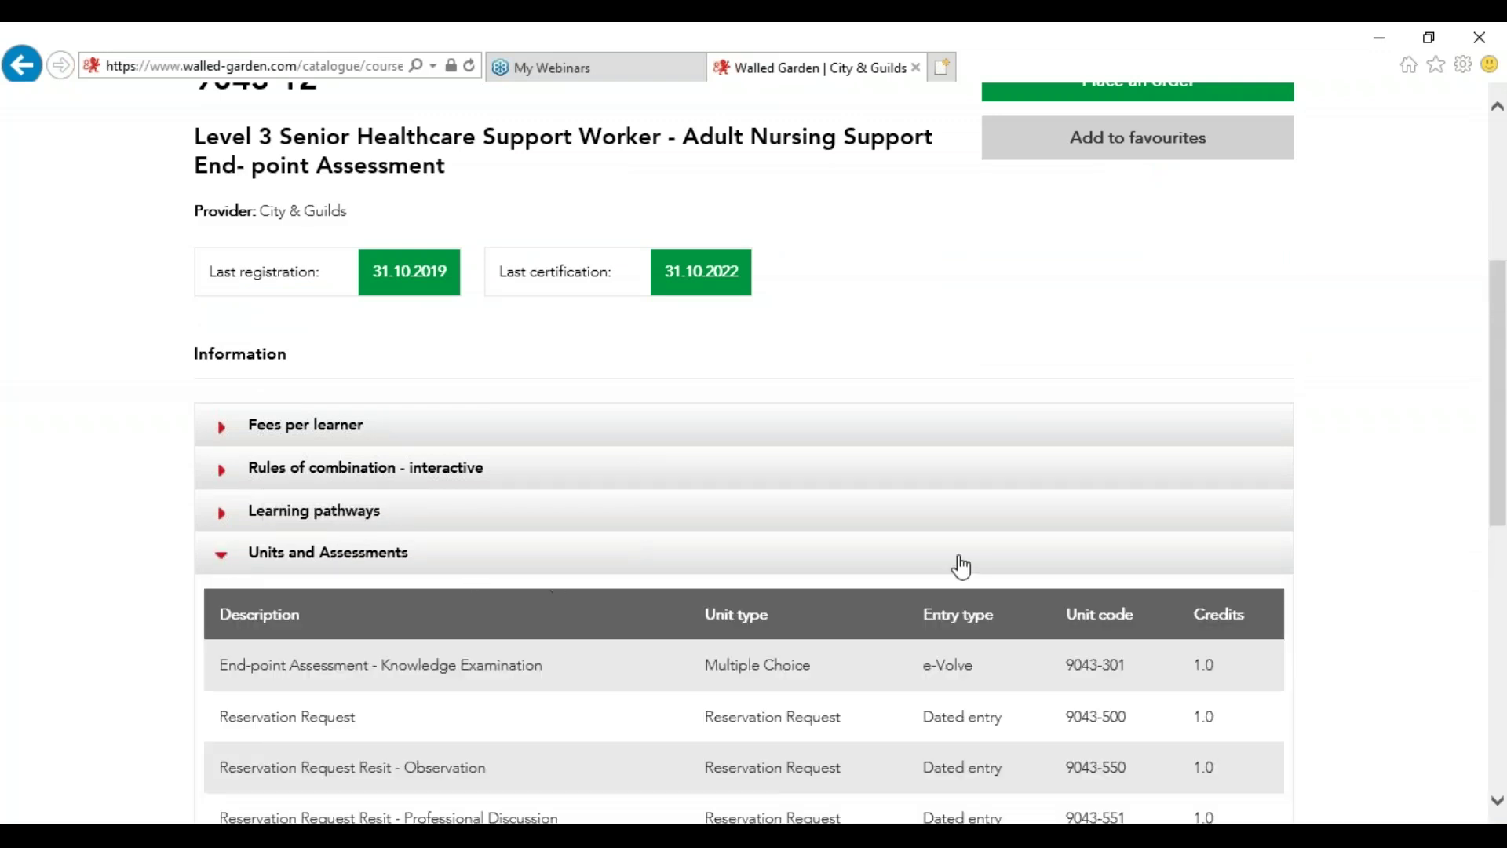
pyautogui.moveTo(1497, 471); pyautogui.dragTo(1496, 566)
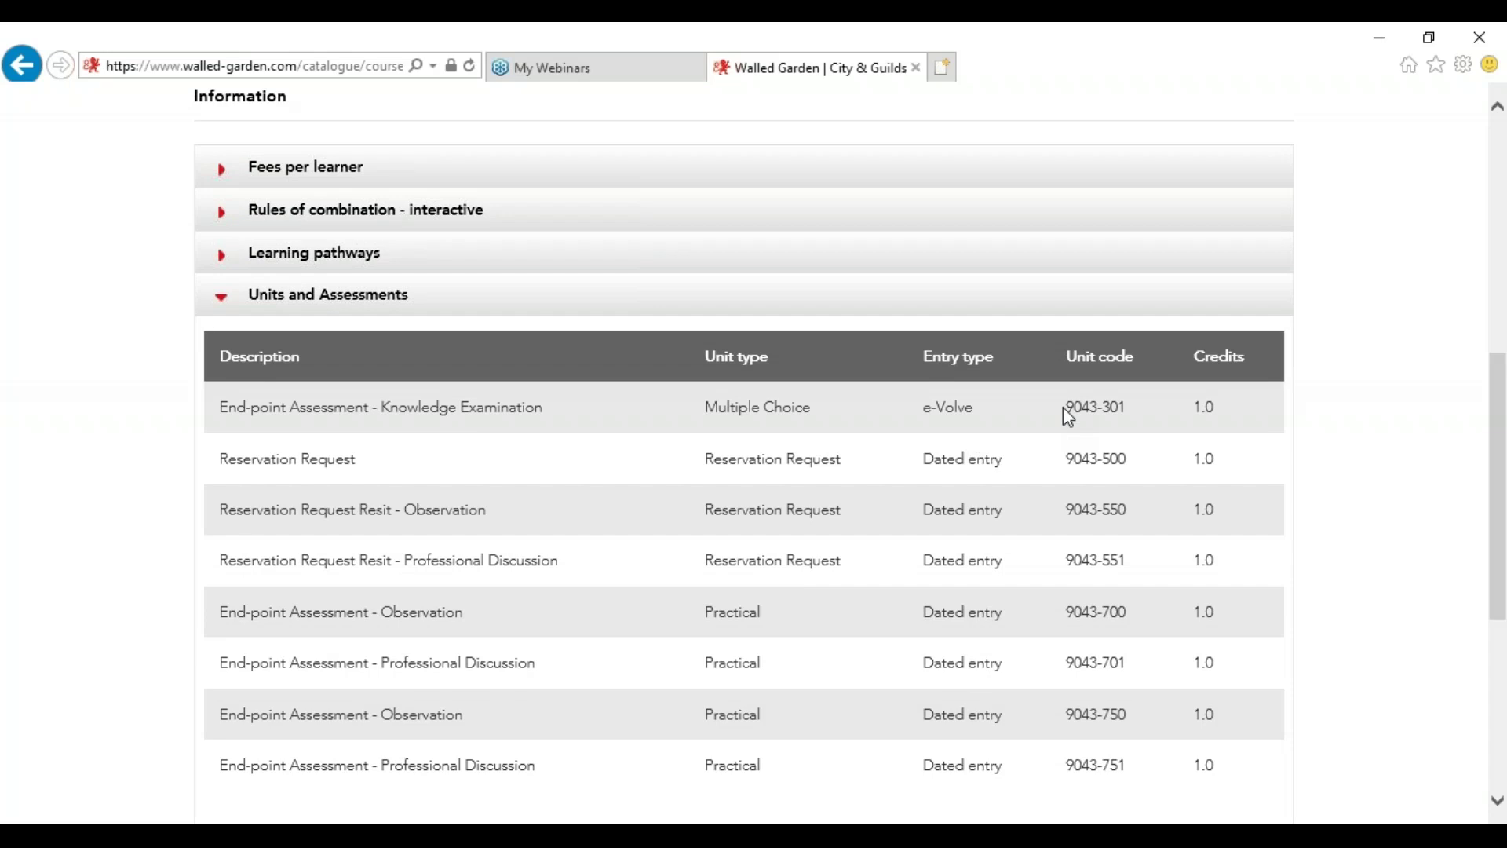
pyautogui.click(1496, 504)
pyautogui.moveTo(1496, 505); pyautogui.dragTo(1487, 242)
# Return to the catalogue results and start an e-volve scheduling order from the Catalogue submenu
pyautogui.click(346, 268)
pyautogui.scroll(-5, 753, 455)
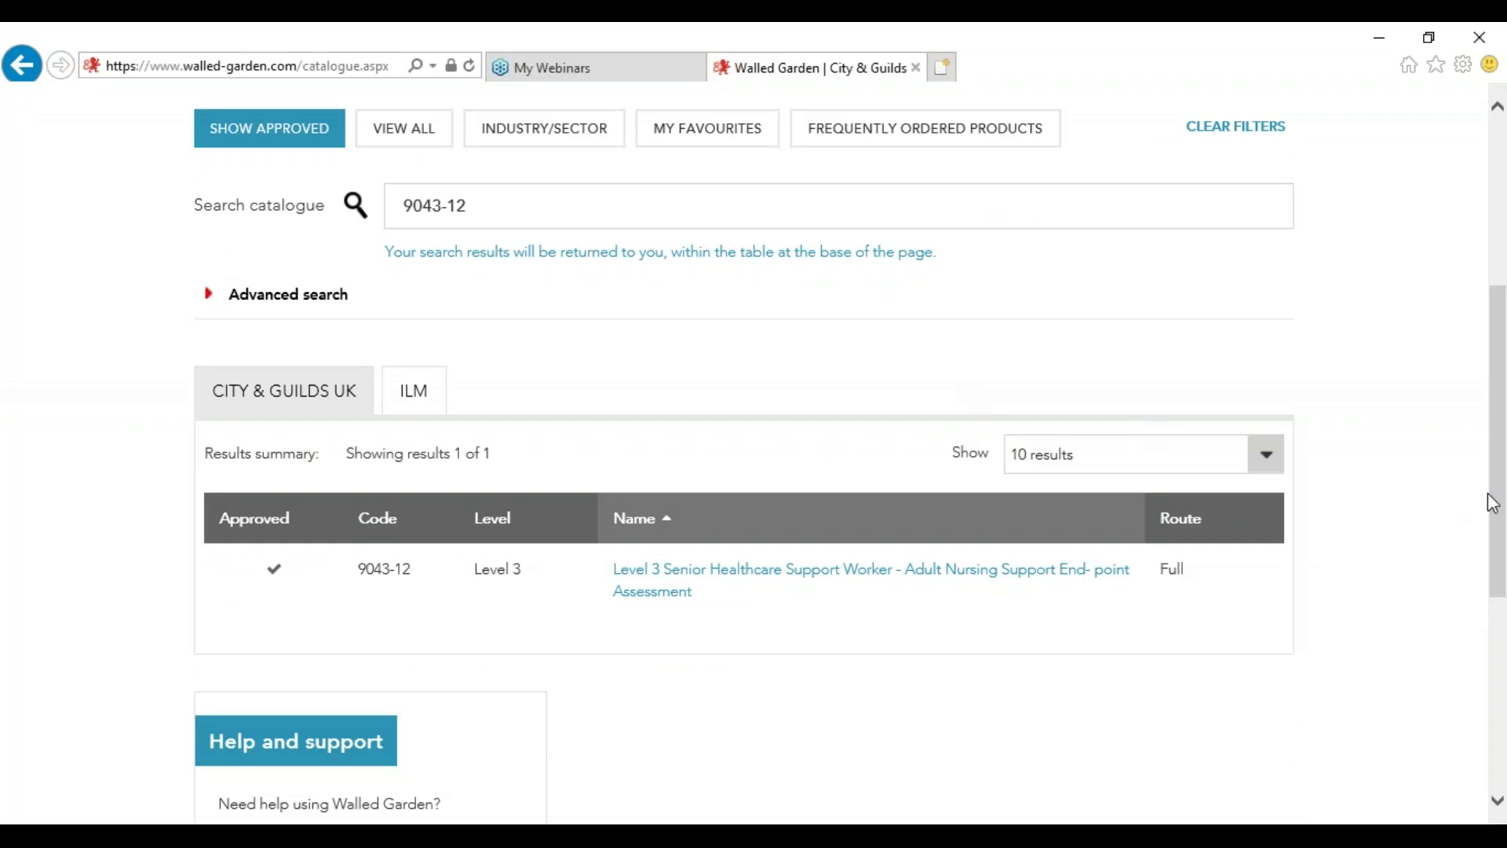
pyautogui.moveTo(1497, 501); pyautogui.dragTo(1503, 389)
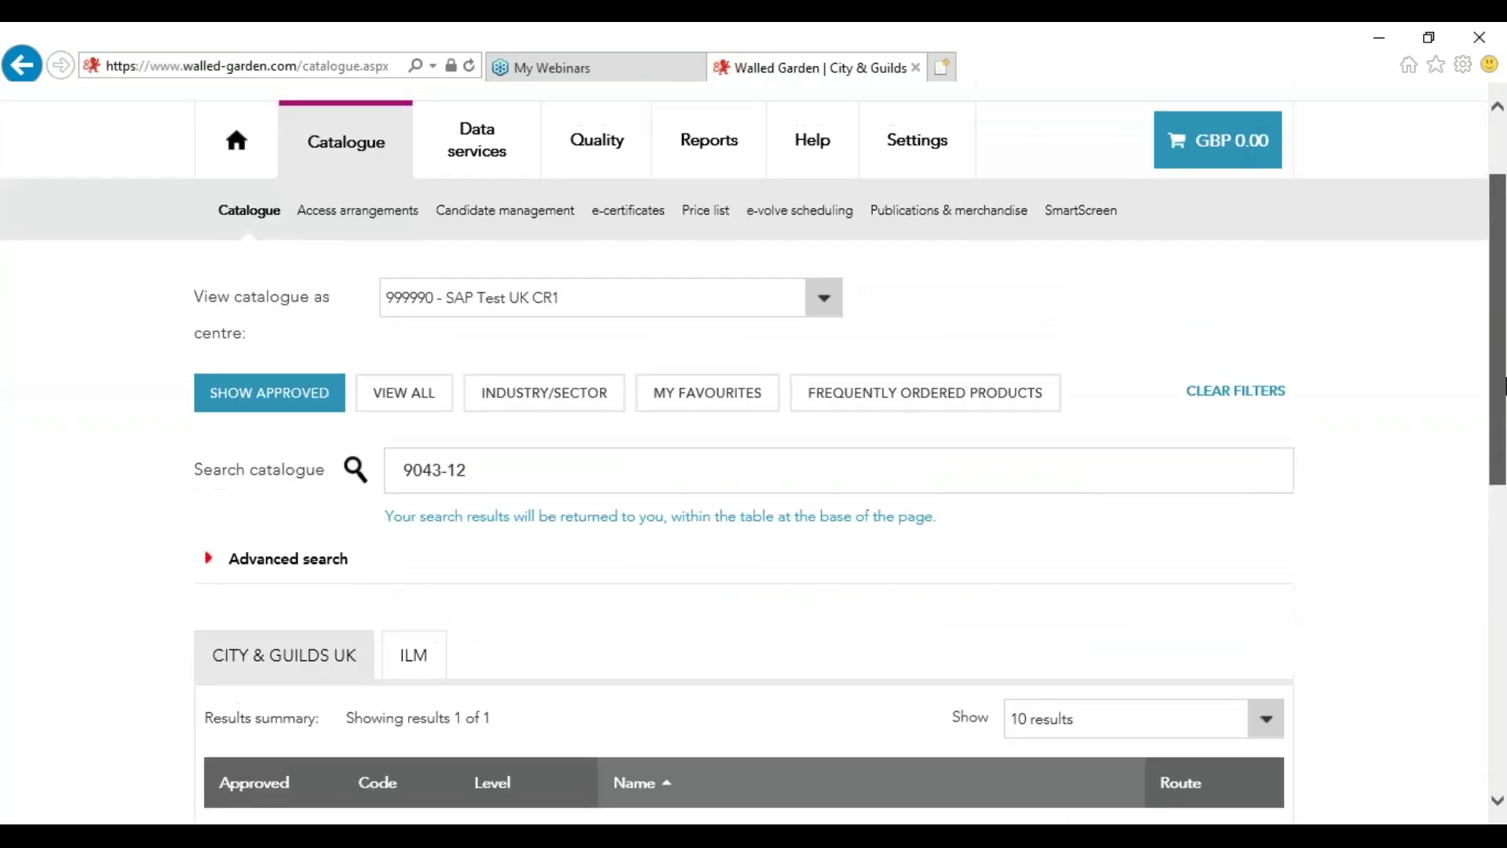
pyautogui.click(781, 213)
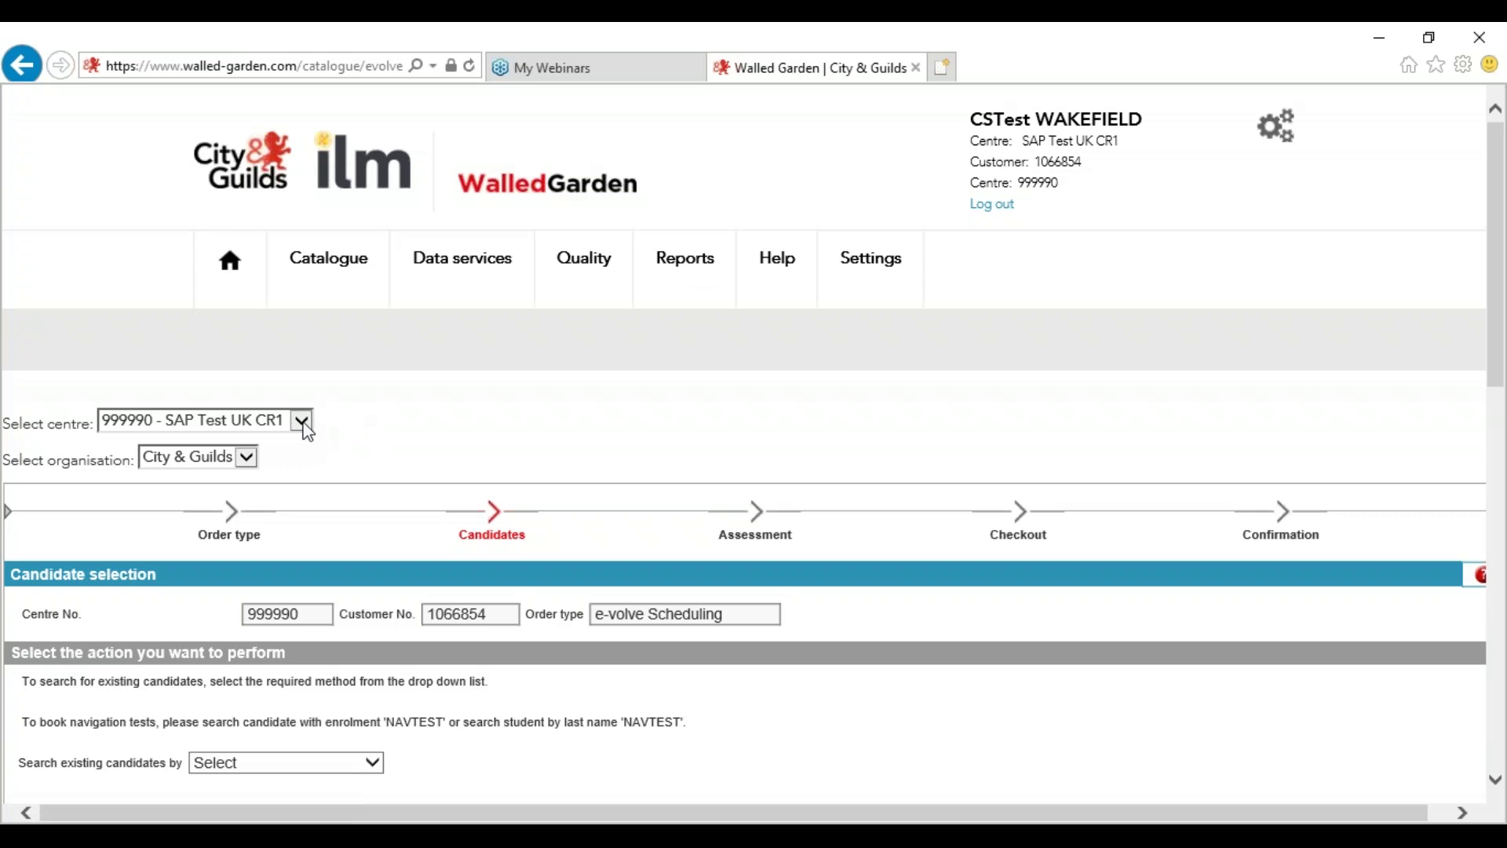
# Keep centre SAP Test UK CR1 and organisation City & Guilds, then show the candidate search methods
pyautogui.click(302, 421)
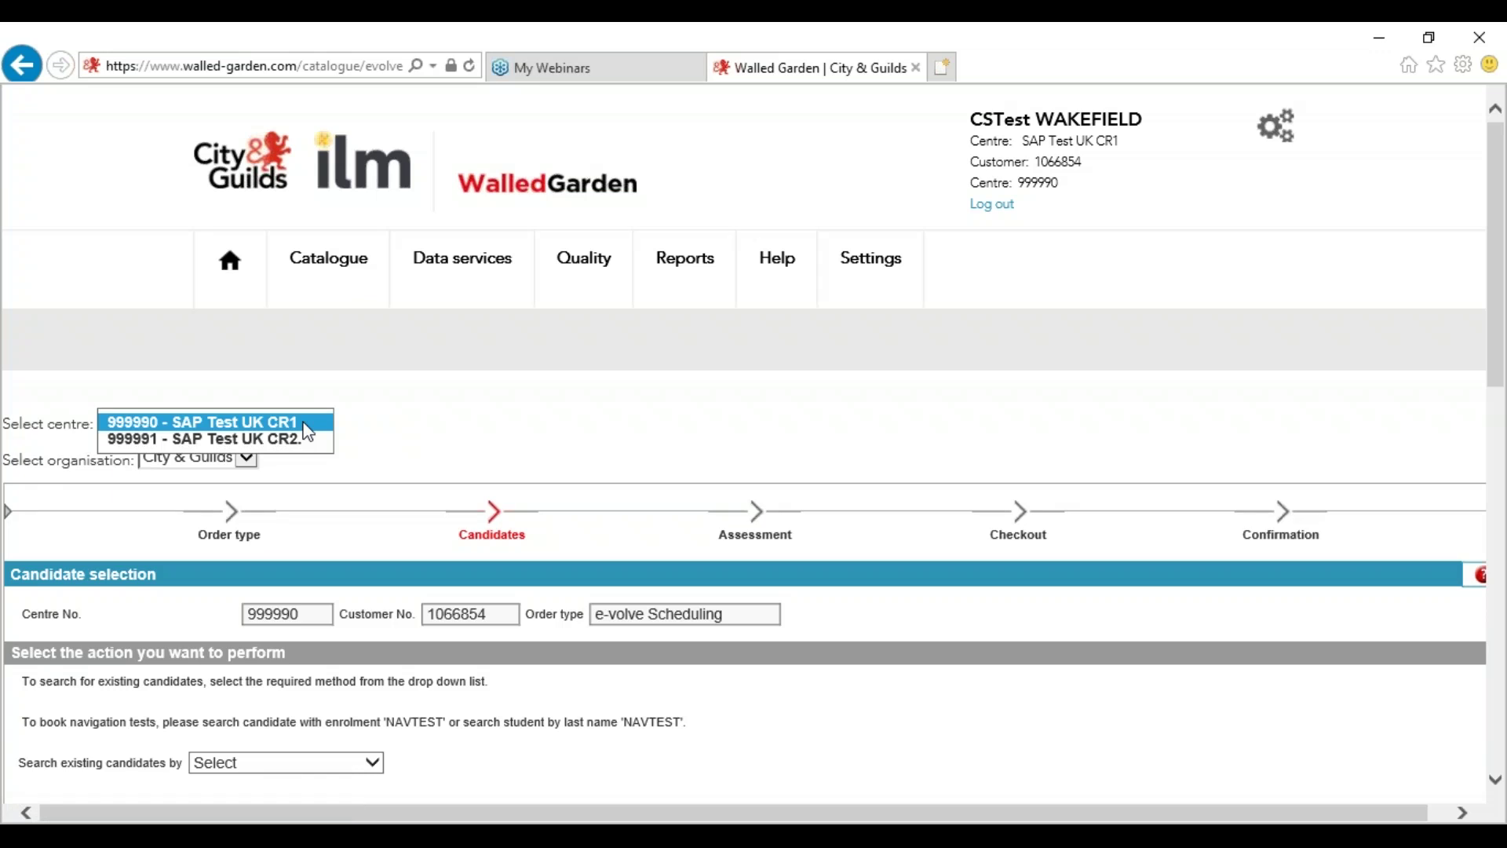
pyautogui.click(246, 460)
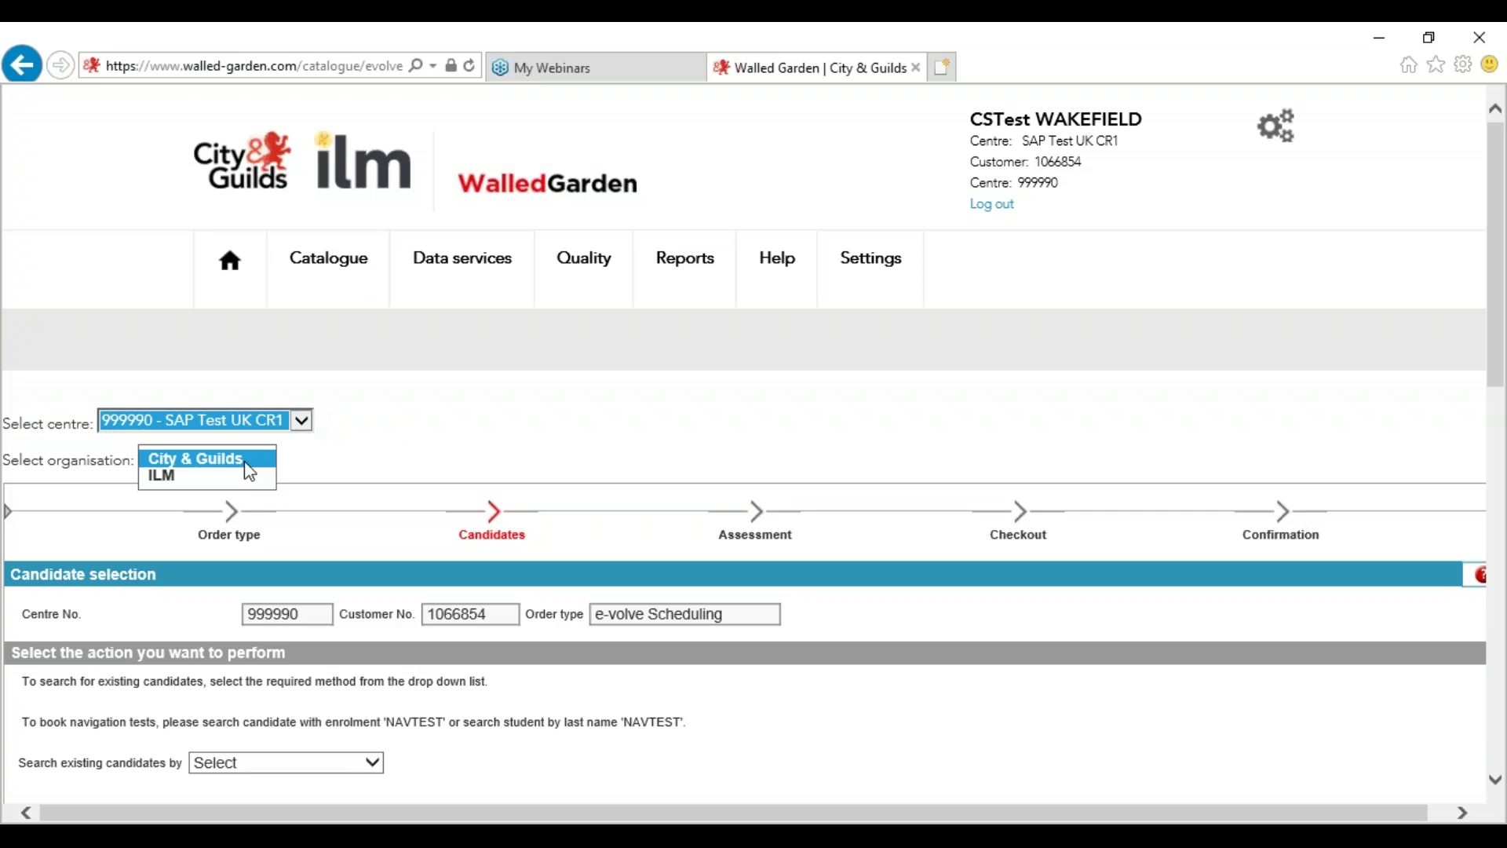
pyautogui.click(244, 462)
pyautogui.click(599, 431)
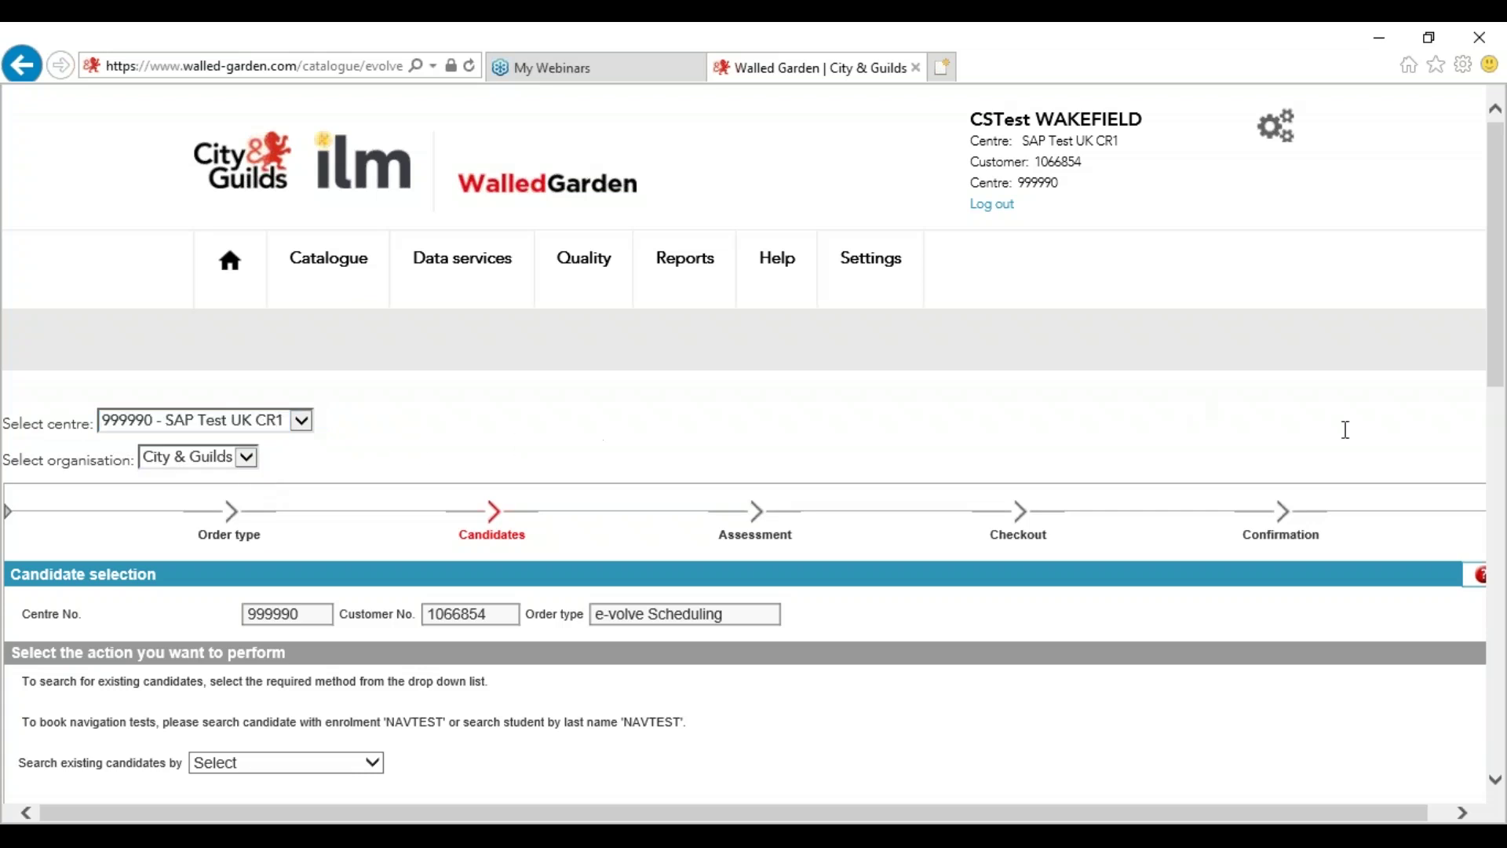
pyautogui.moveTo(1499, 393); pyautogui.dragTo(1499, 512)
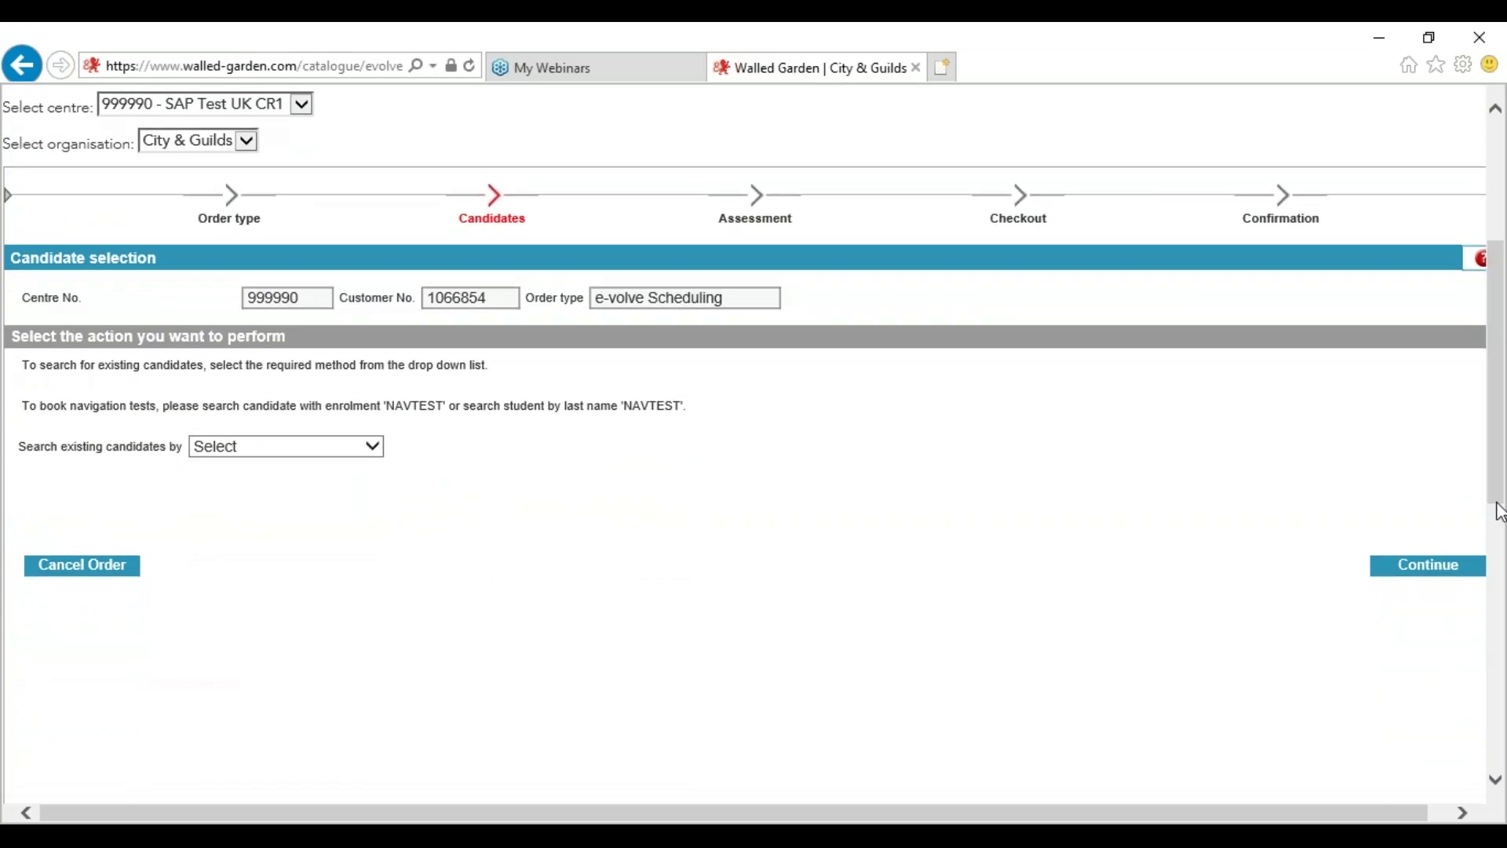
pyautogui.click(374, 447)
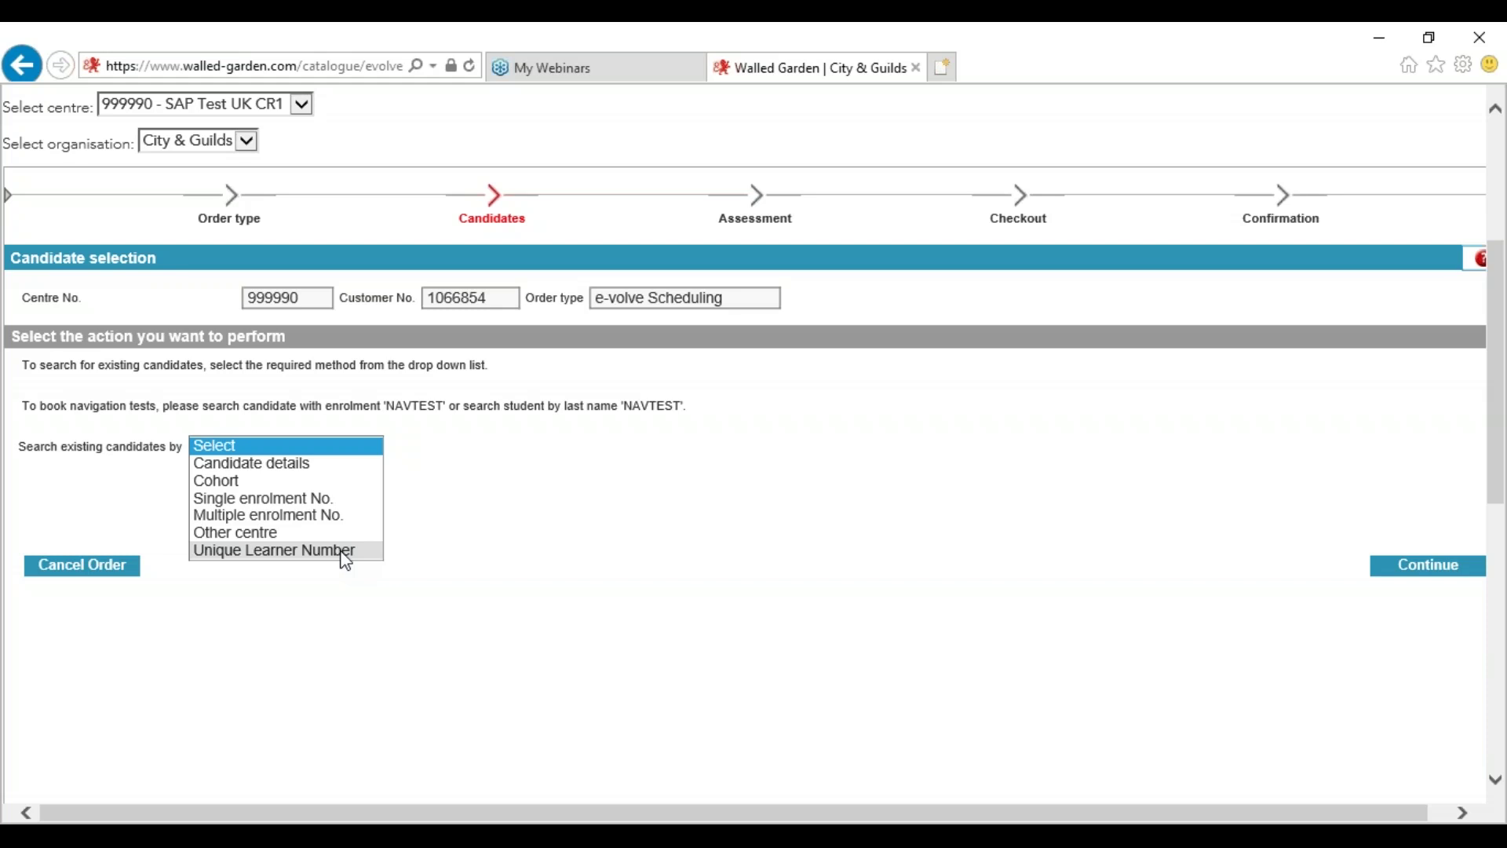
# Add the candidate by 'Single enrolment No.' search and continue to the assessment step
pyautogui.click(342, 502)
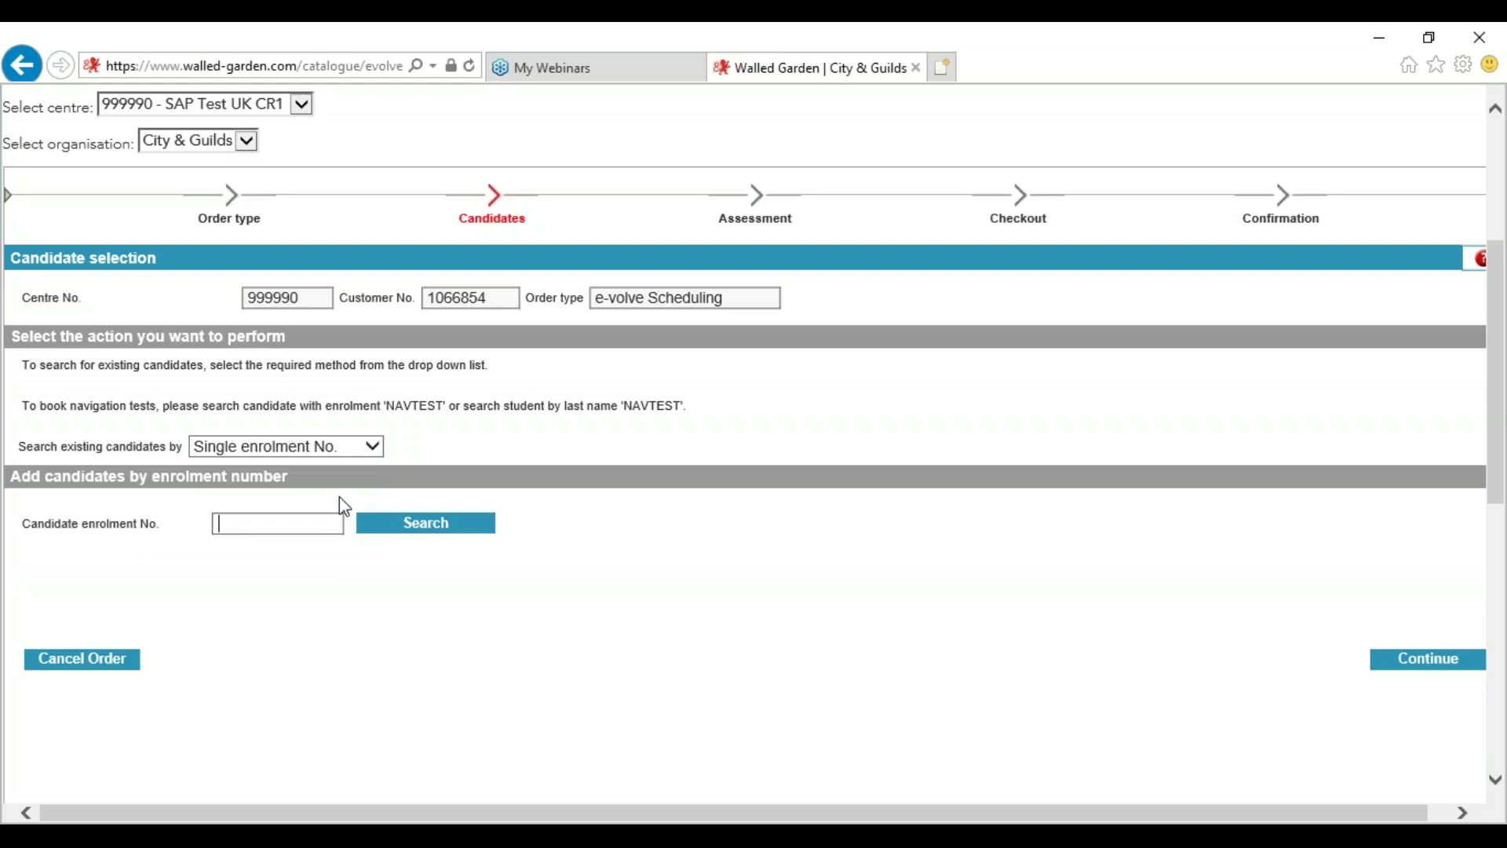
pyautogui.write('APT2198')
pyautogui.click(401, 524)
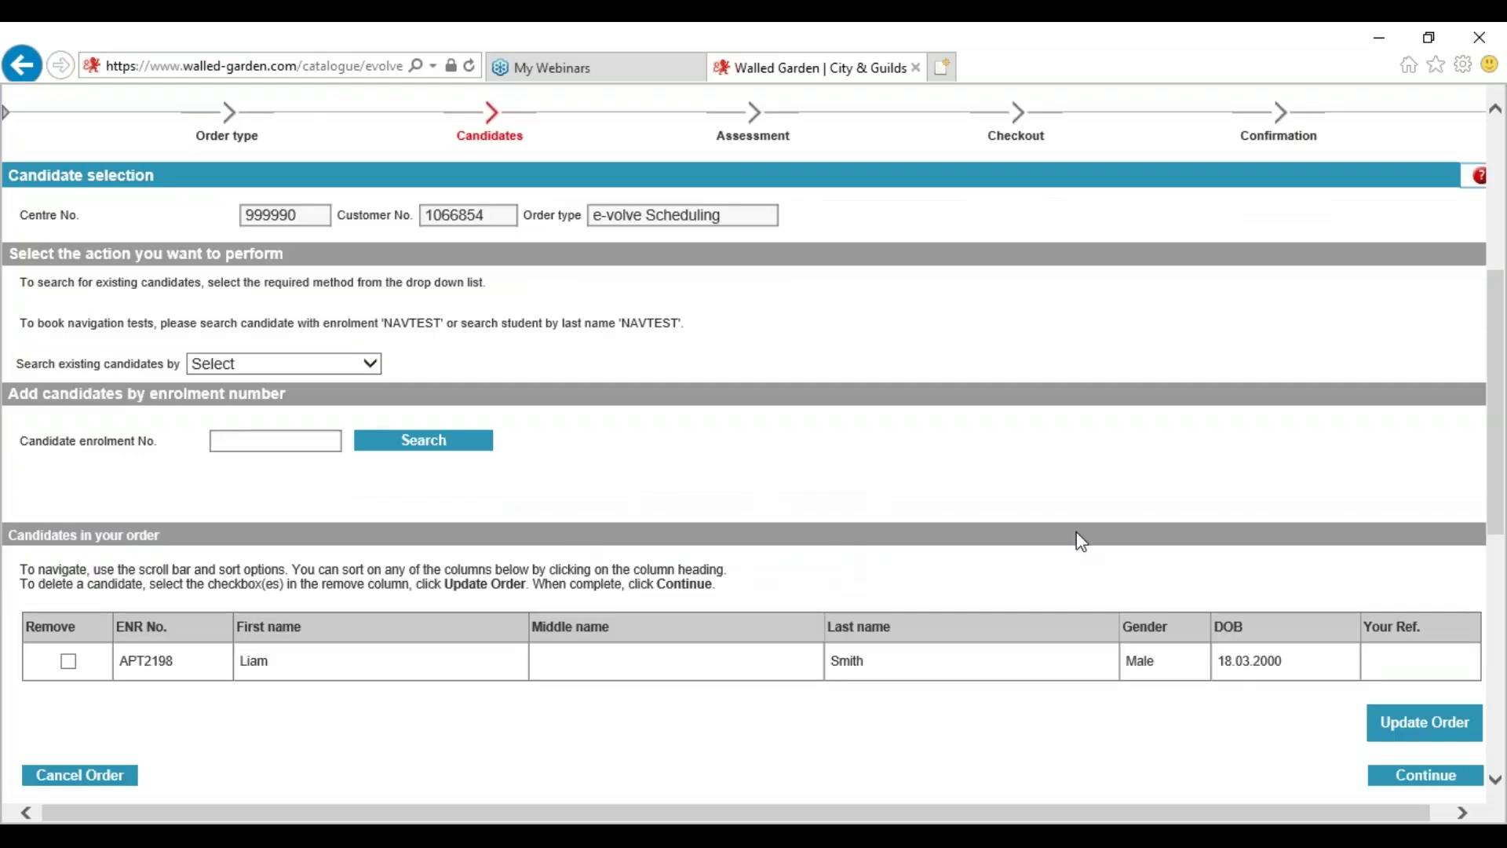
pyautogui.moveTo(1500, 464); pyautogui.dragTo(1499, 565)
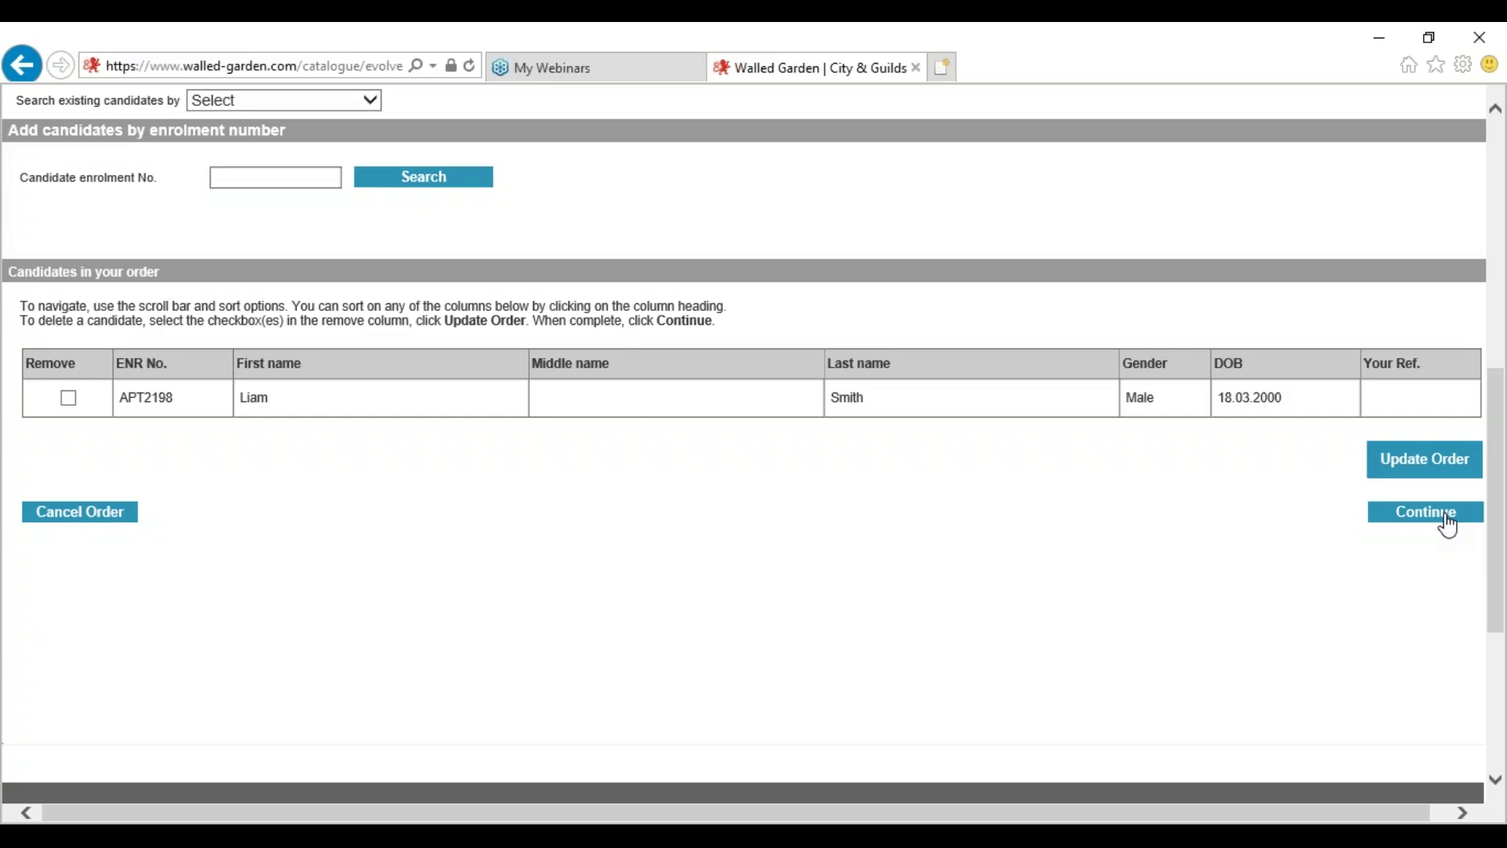
pyautogui.click(69, 398)
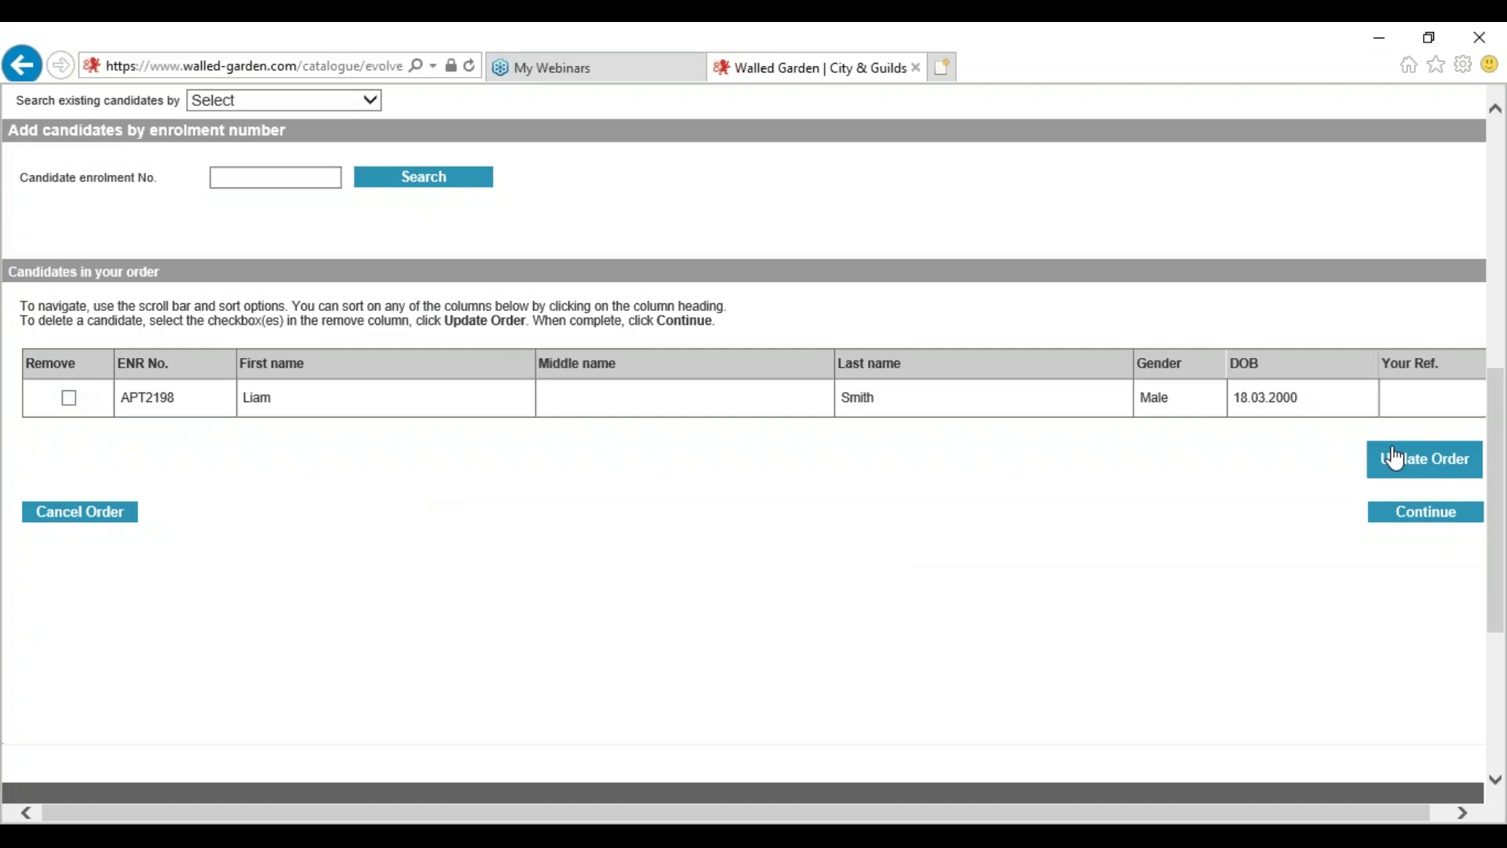
pyautogui.click(1396, 518)
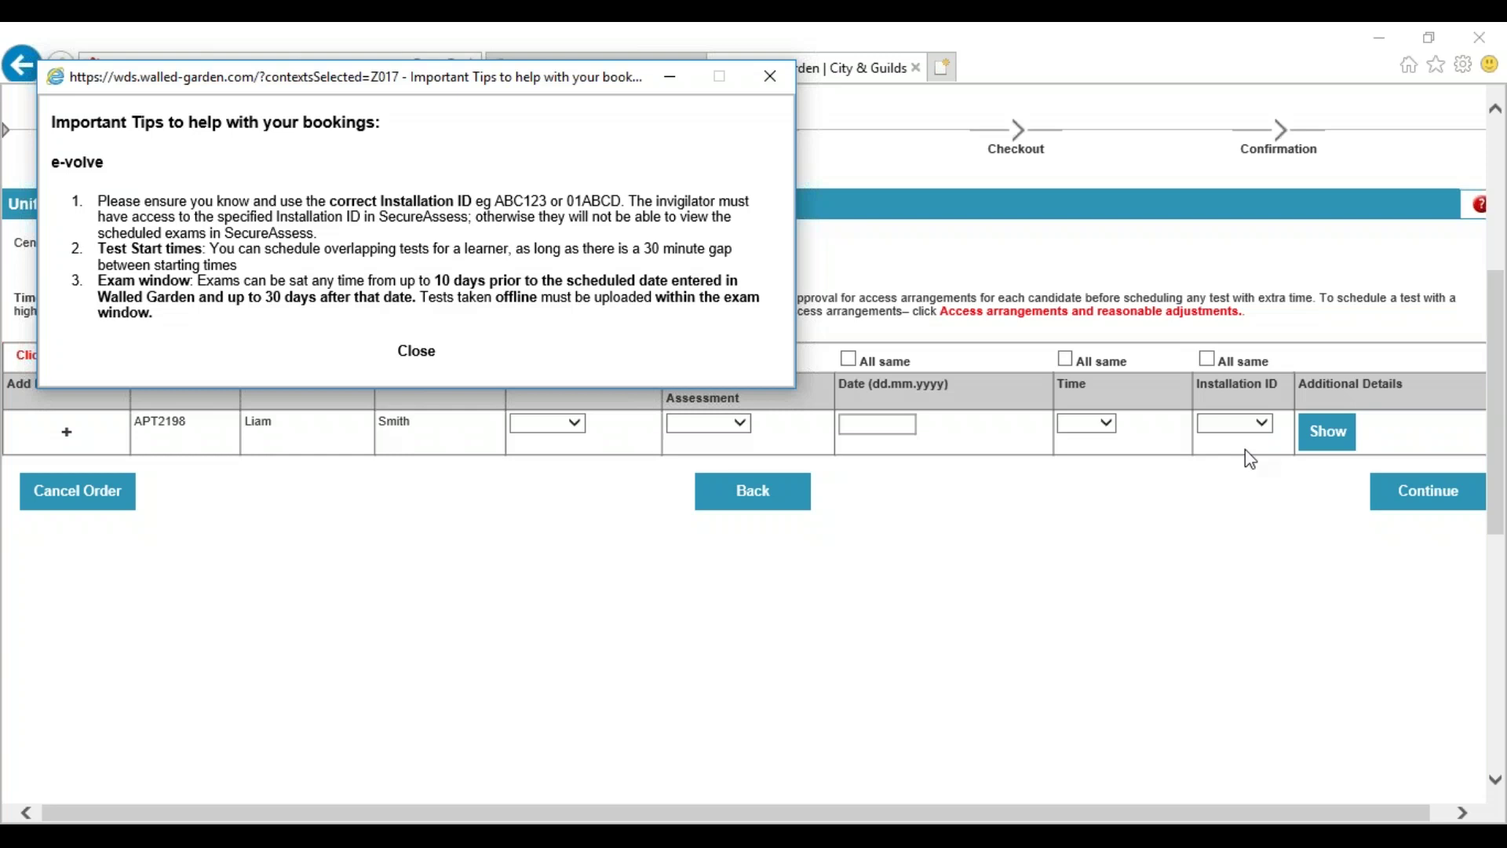
# Close the Important Tips popup on the Unit or Assessment selection page
pyautogui.click(772, 84)
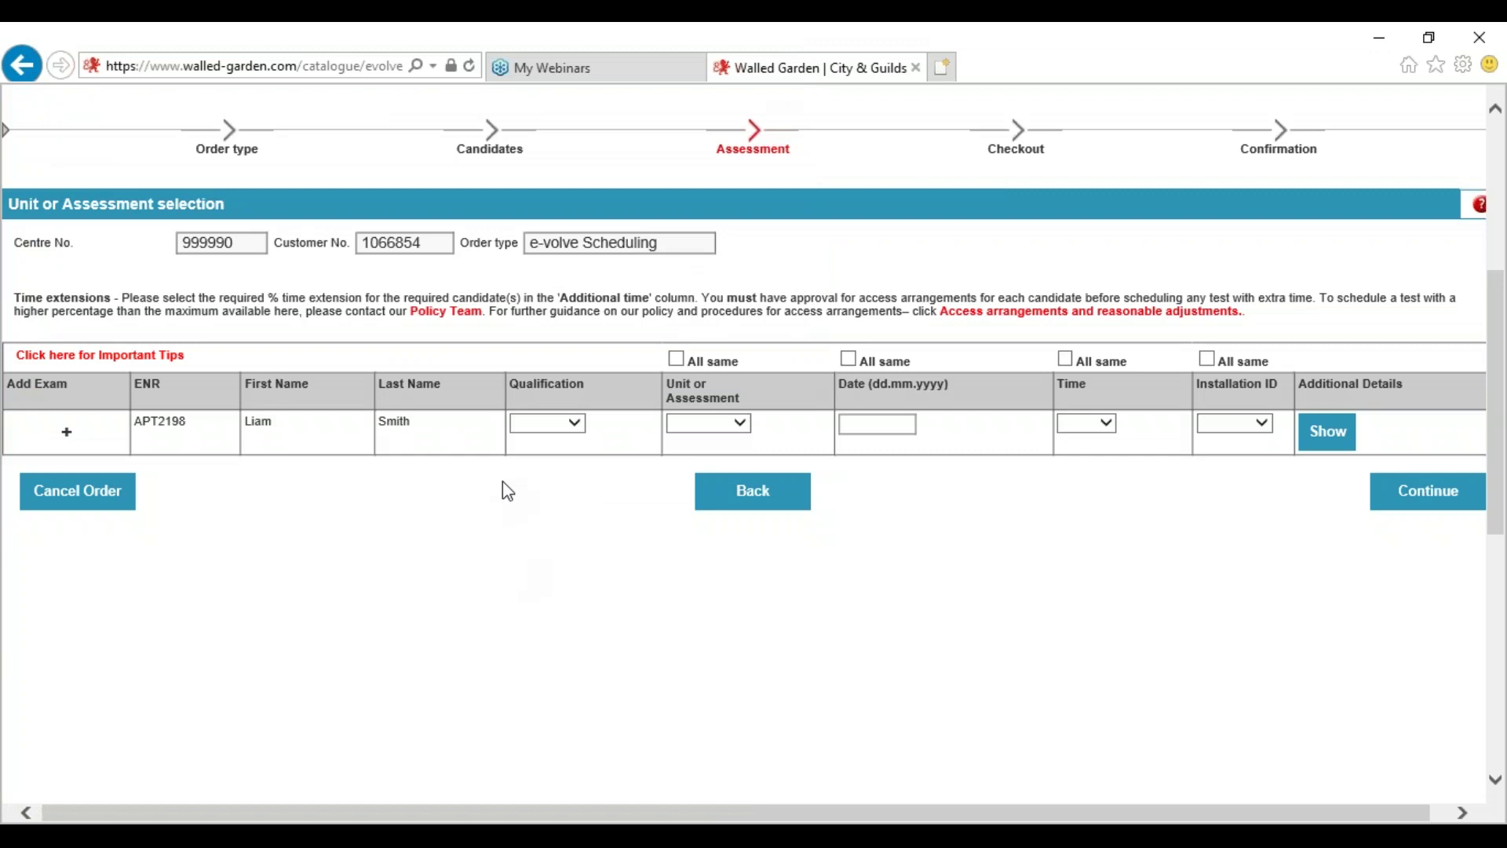
# Select qualification 9043-12 for the candidate and list its available units, including 9043-301 Knowledge Examination
pyautogui.click(574, 429)
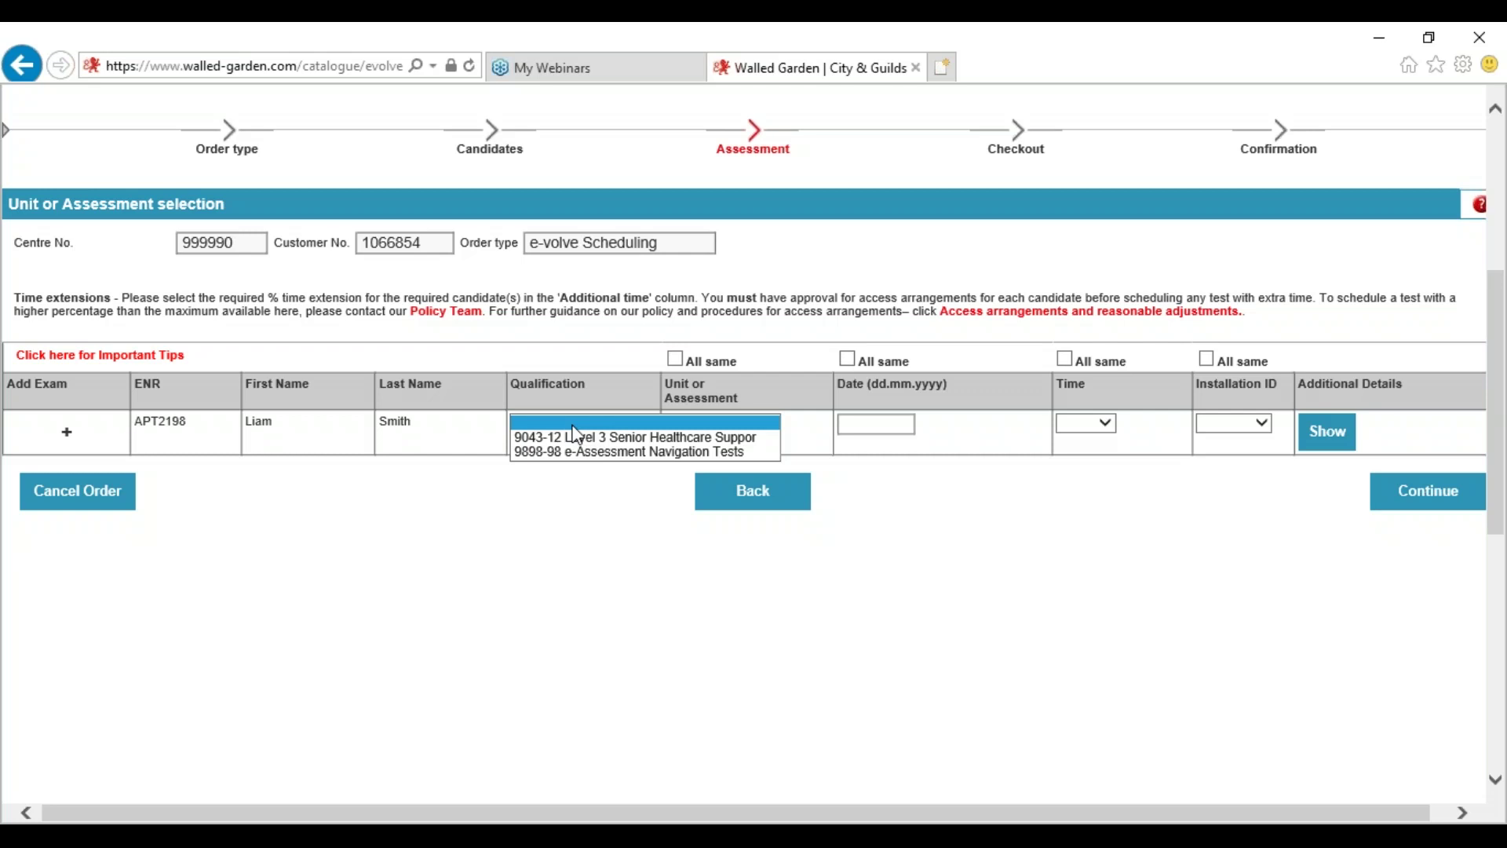
pyautogui.click(577, 438)
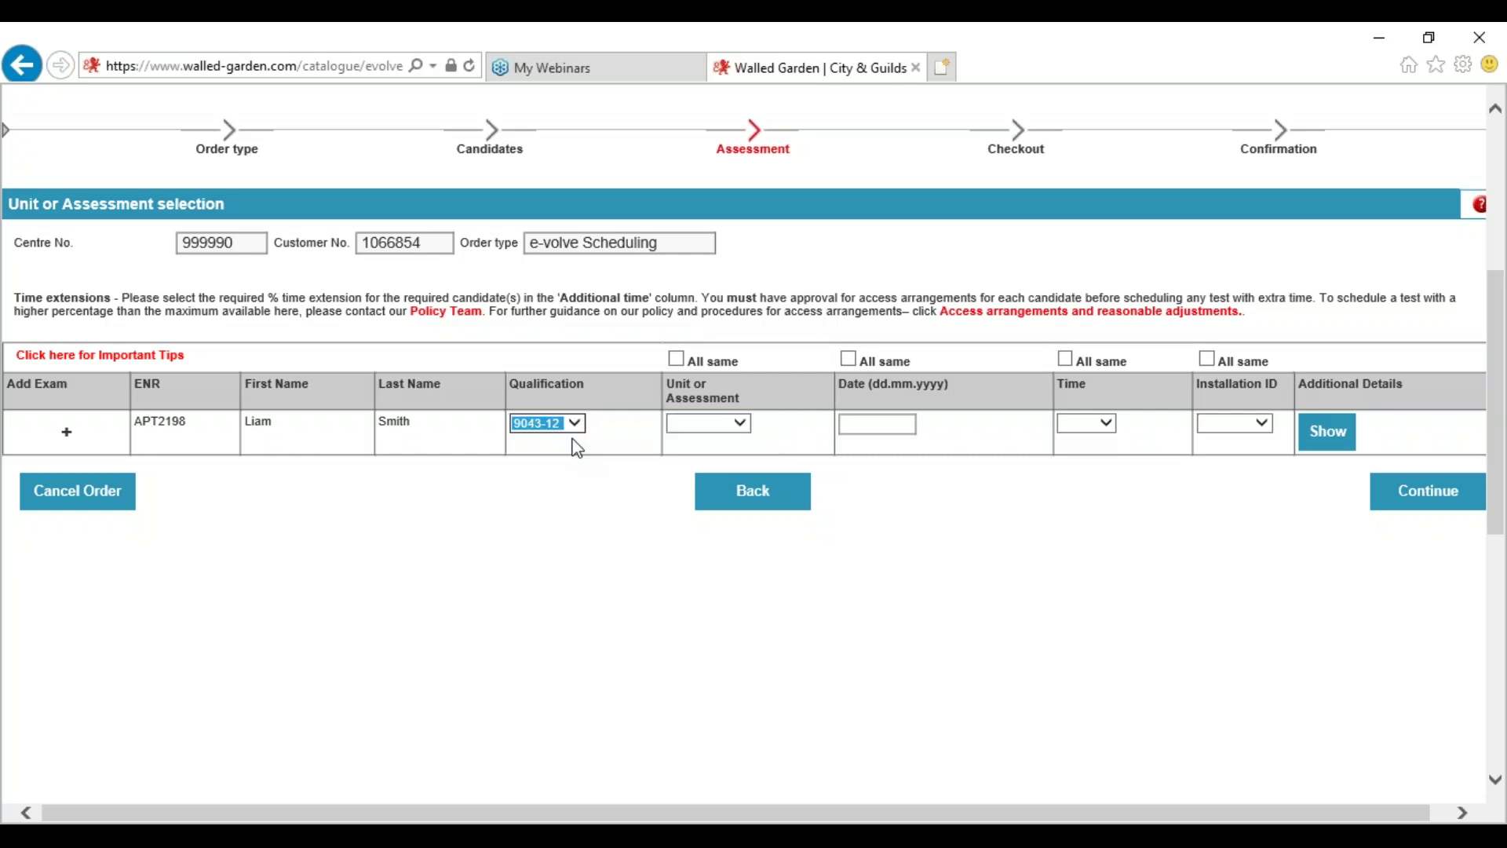
pyautogui.click(740, 424)
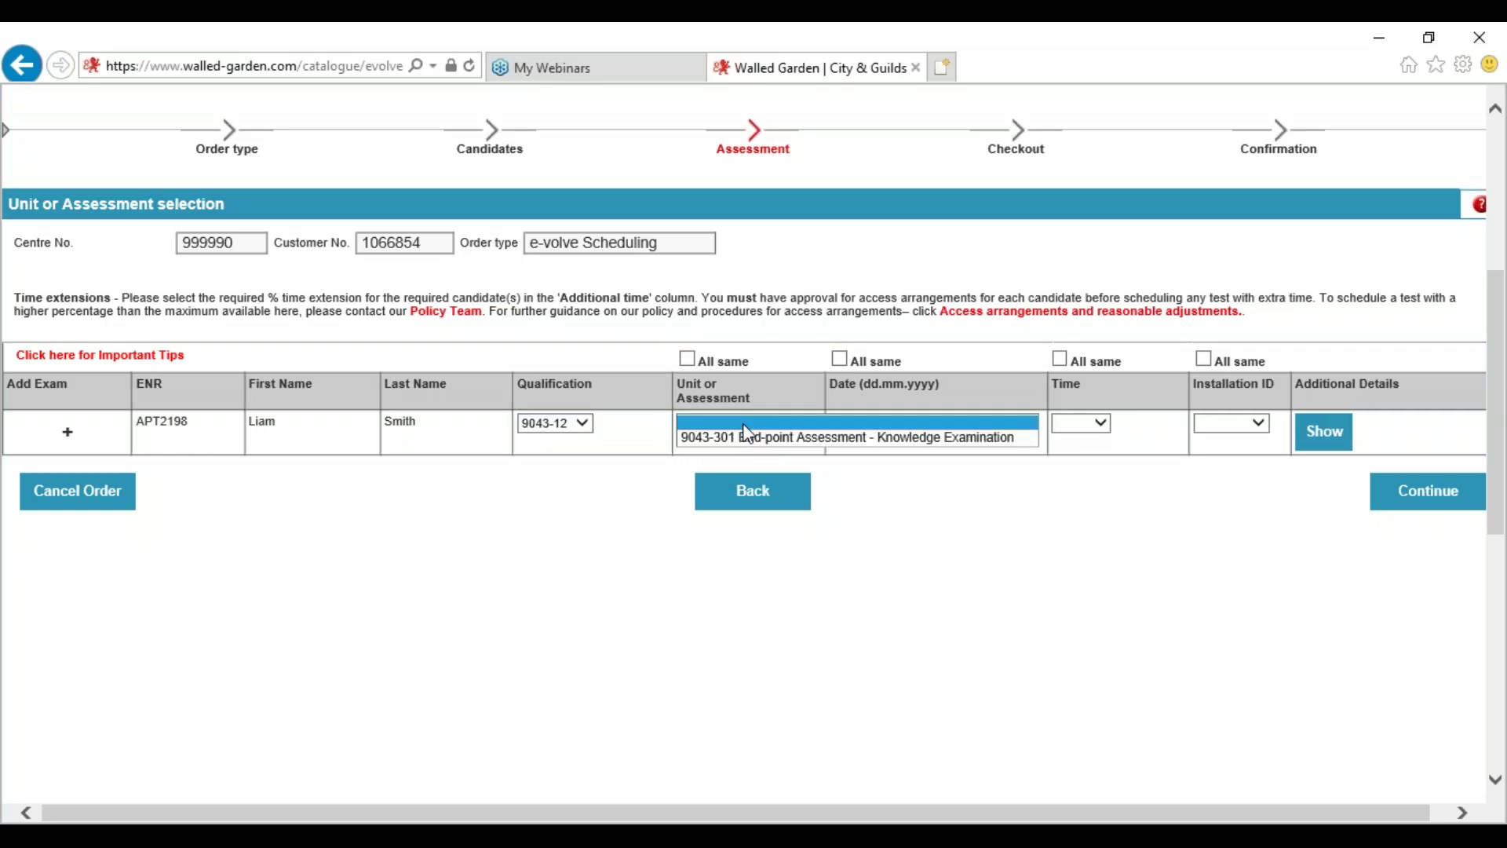
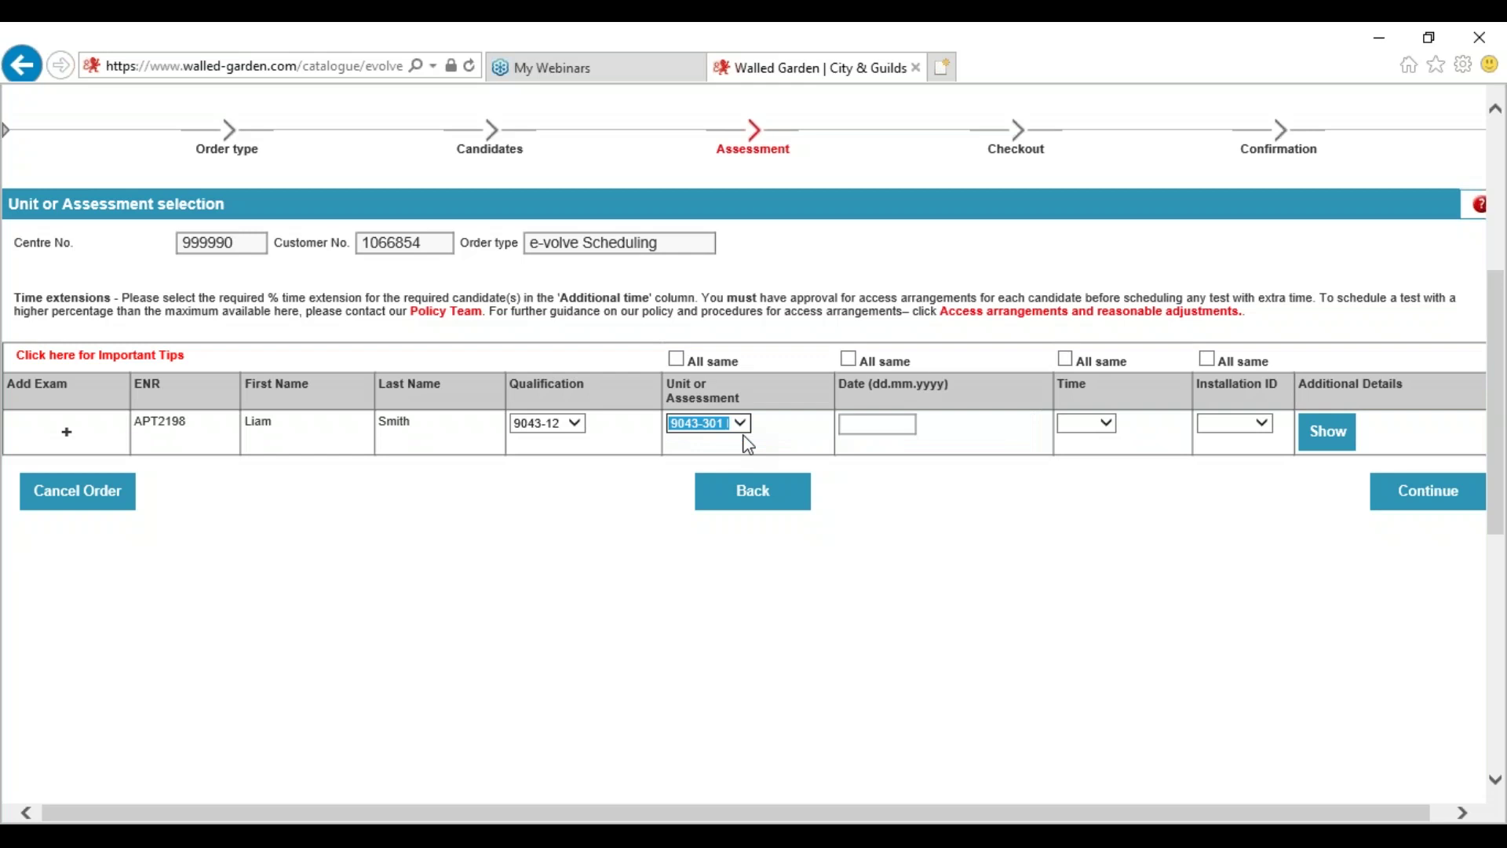
# Set the assessment row's test date to 16.02.2019 and its start time to 14:30
pyautogui.click(885, 426)
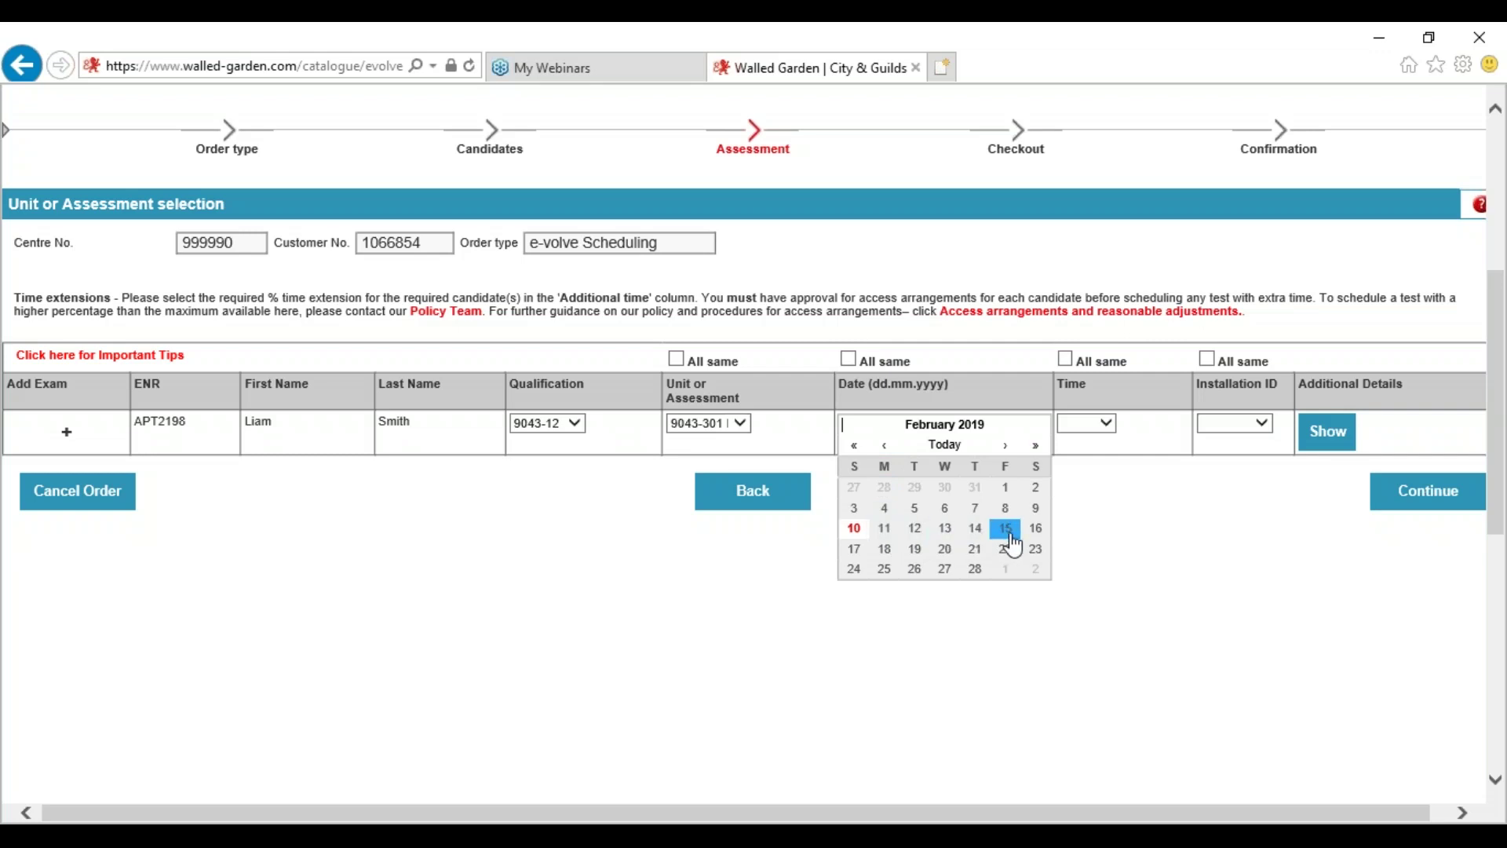
pyautogui.click(1037, 541)
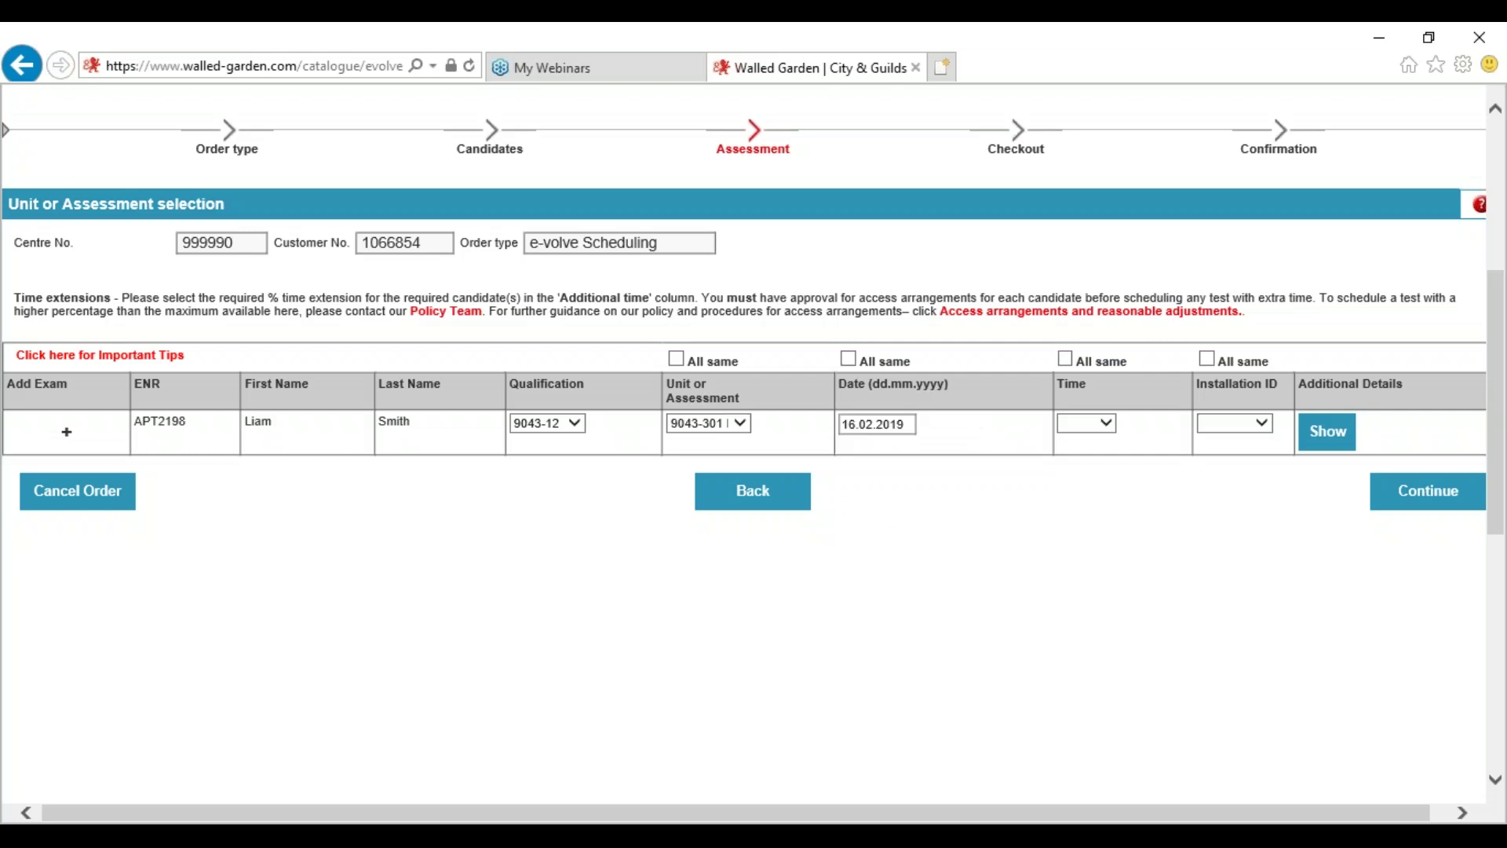
pyautogui.click(1107, 423)
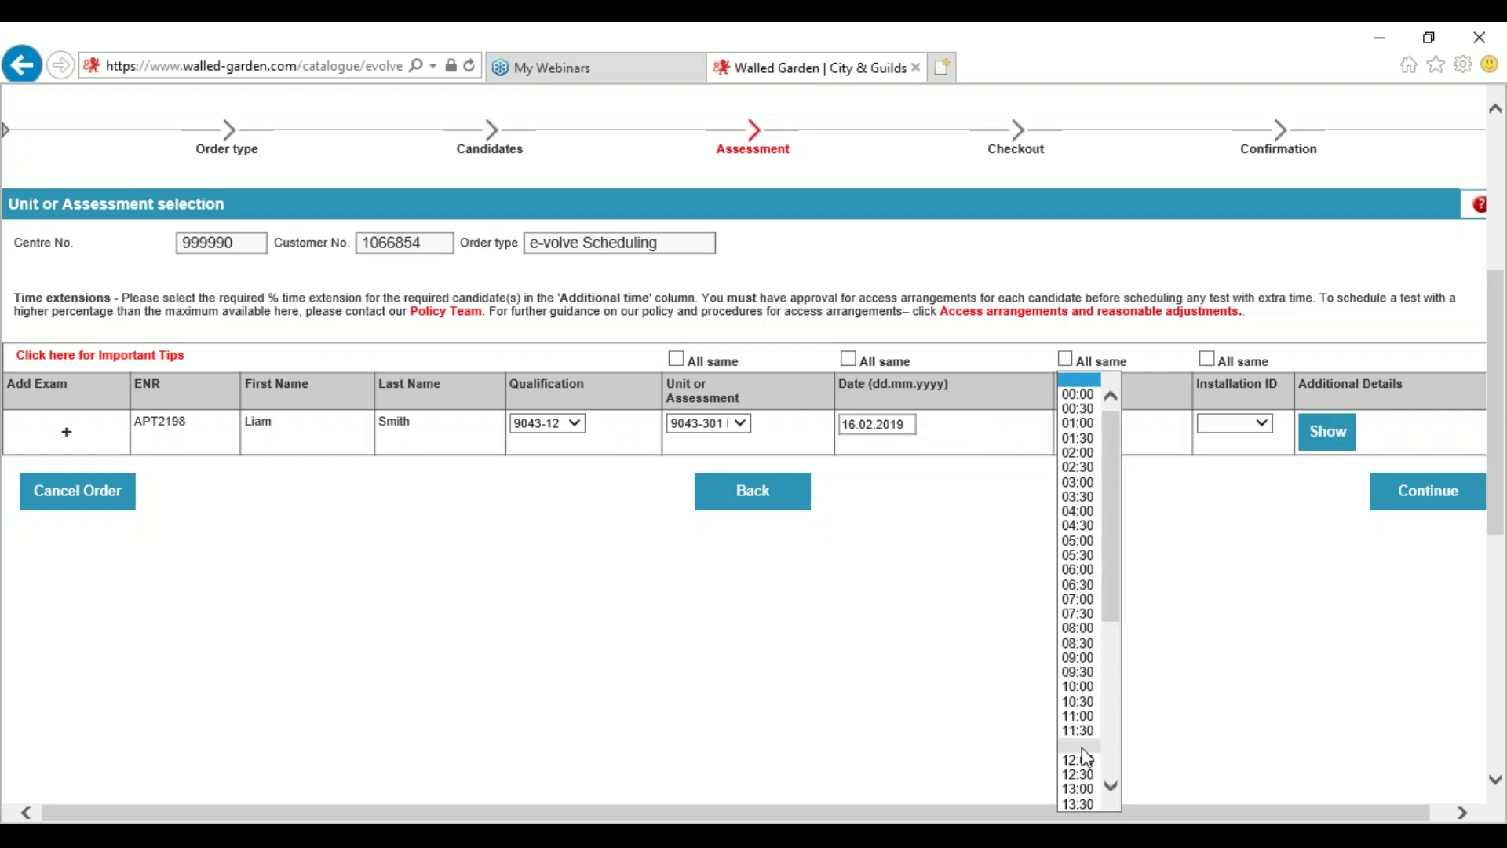
pyautogui.click(1110, 785)
pyautogui.click(1082, 754)
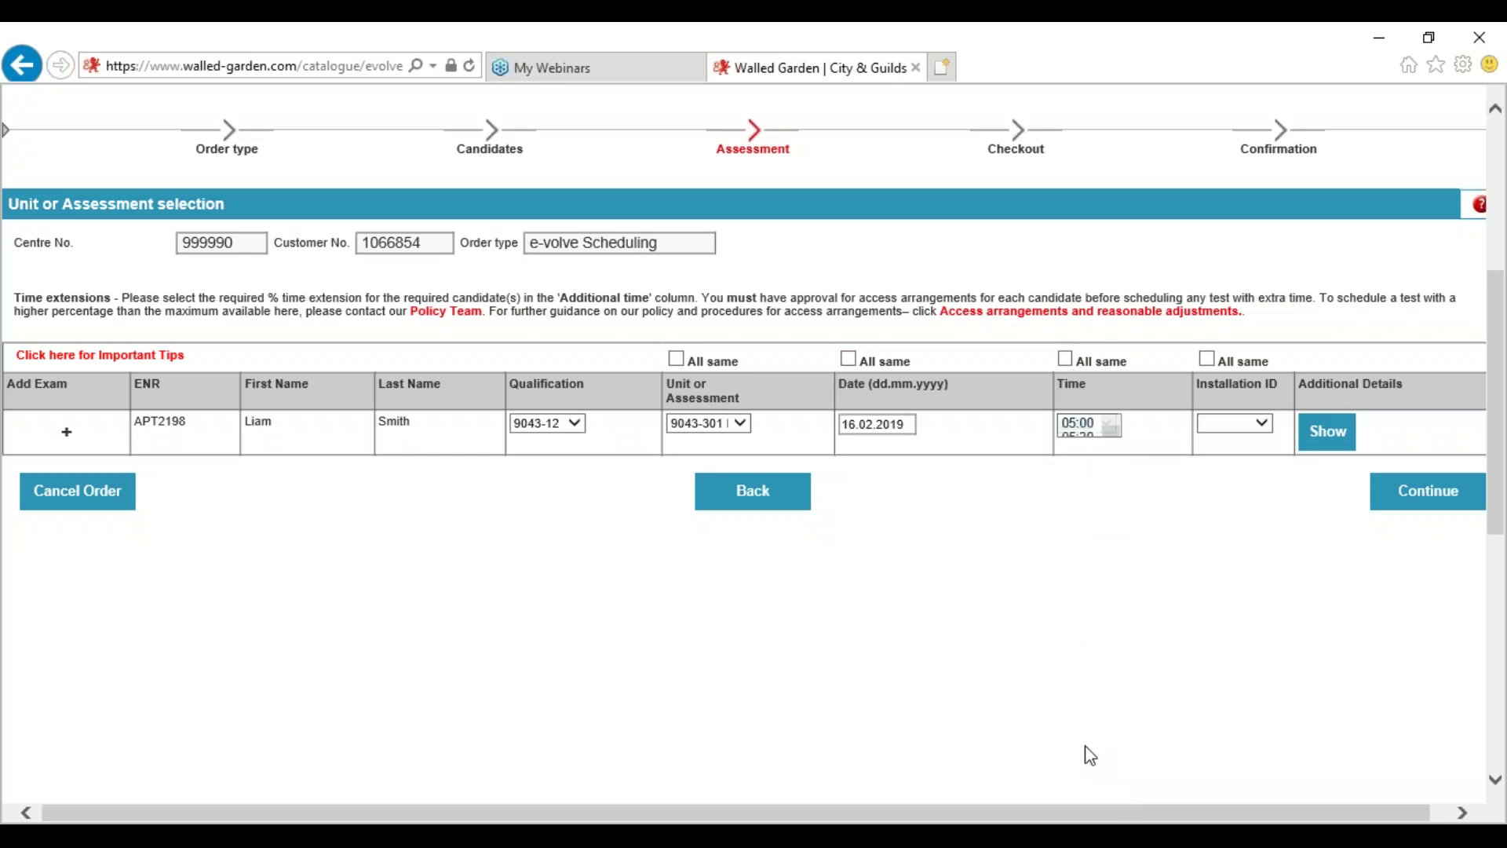
pyautogui.click(1263, 424)
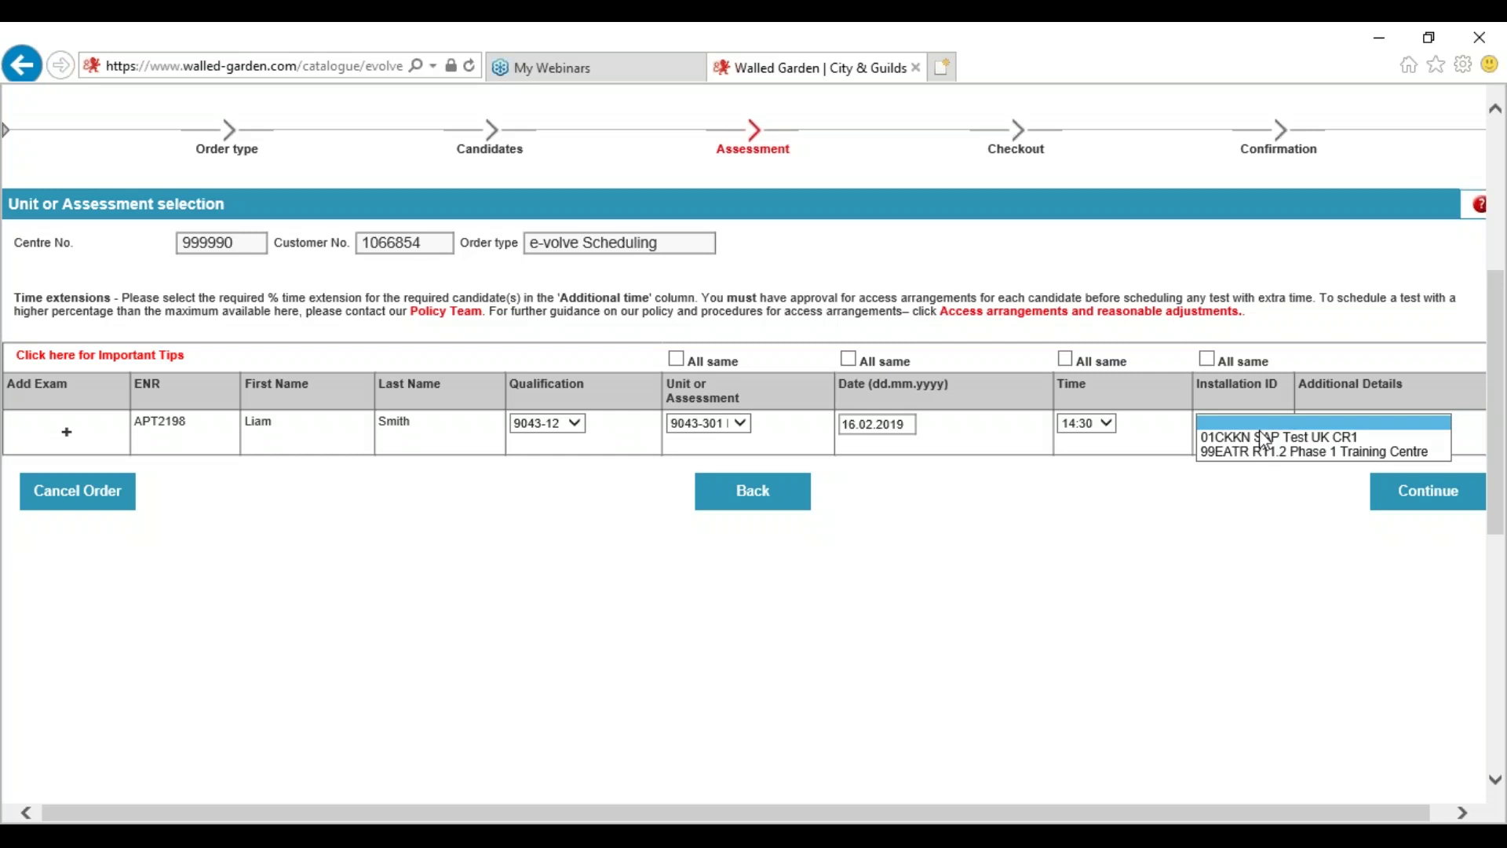
# Choose installation 01CKKN and show the Additional Details options
pyautogui.click(1258, 441)
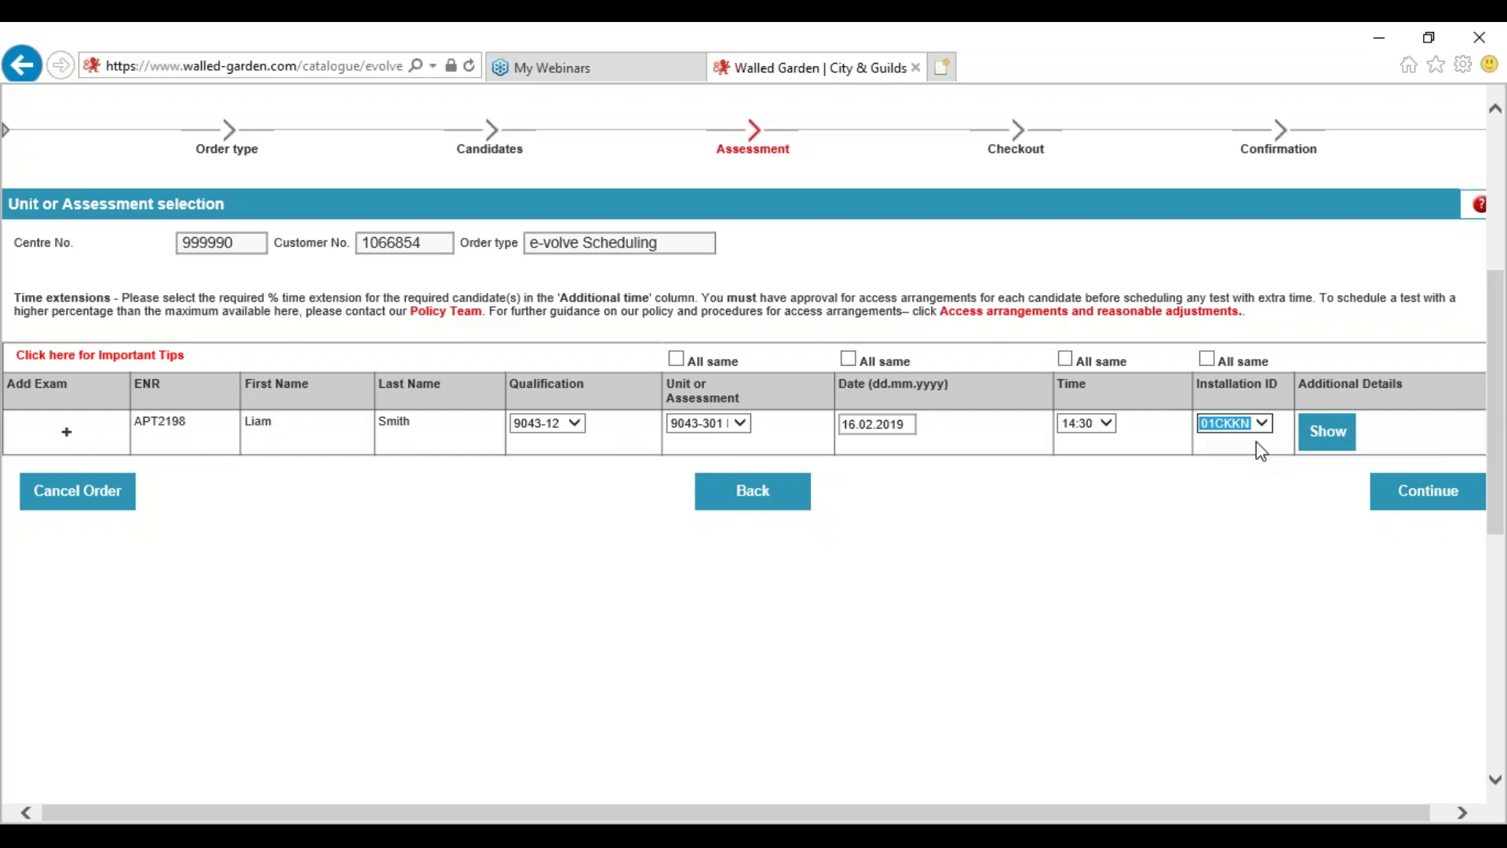
pyautogui.click(1329, 434)
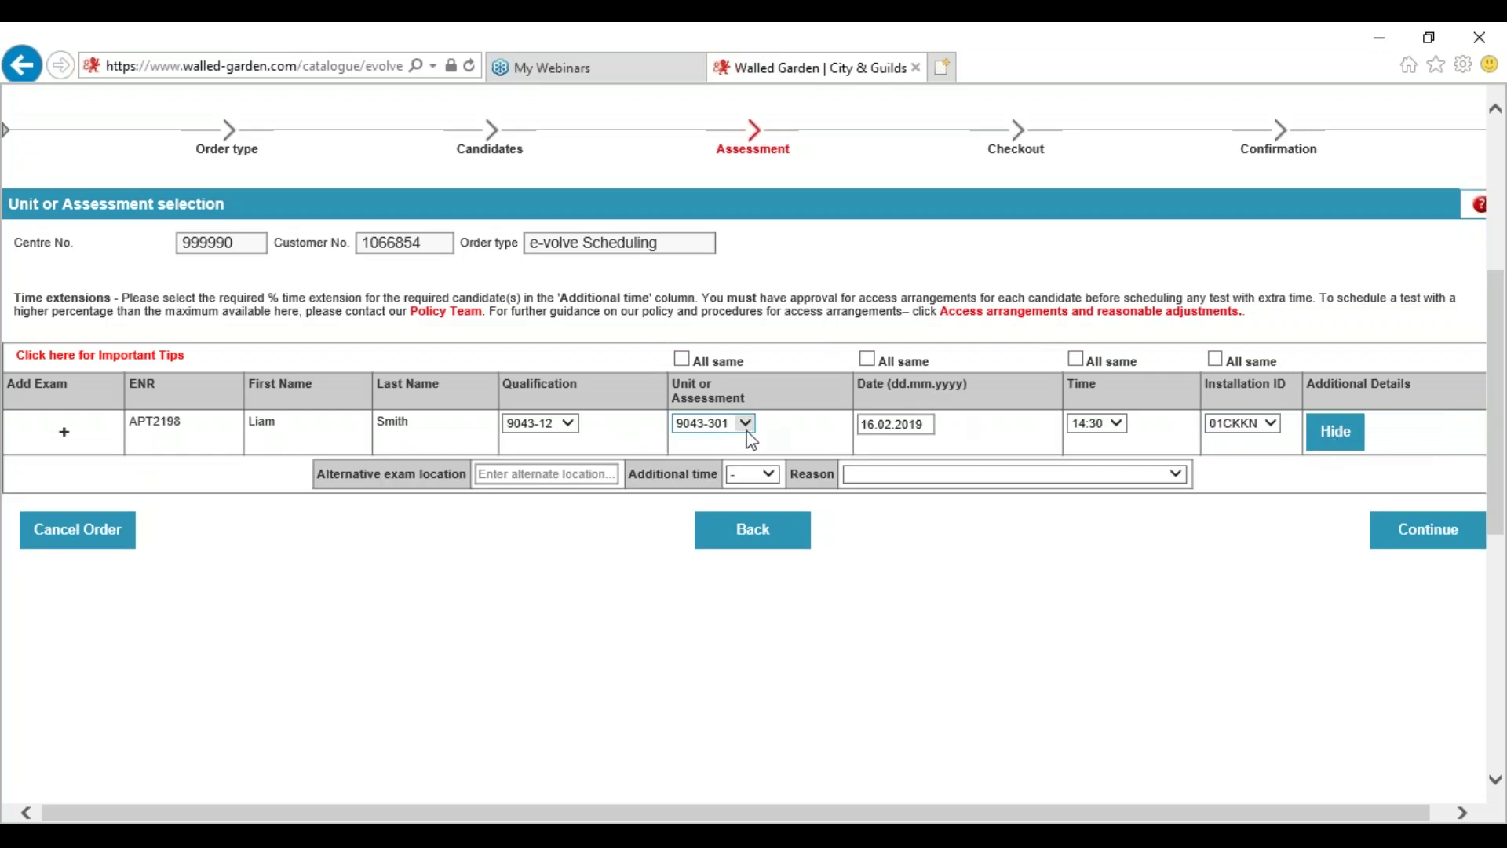
pyautogui.click(583, 474)
# Continue to Checkout and enter 'Webinar 2' as the Your PO / Ref. reference
pyautogui.click(1450, 532)
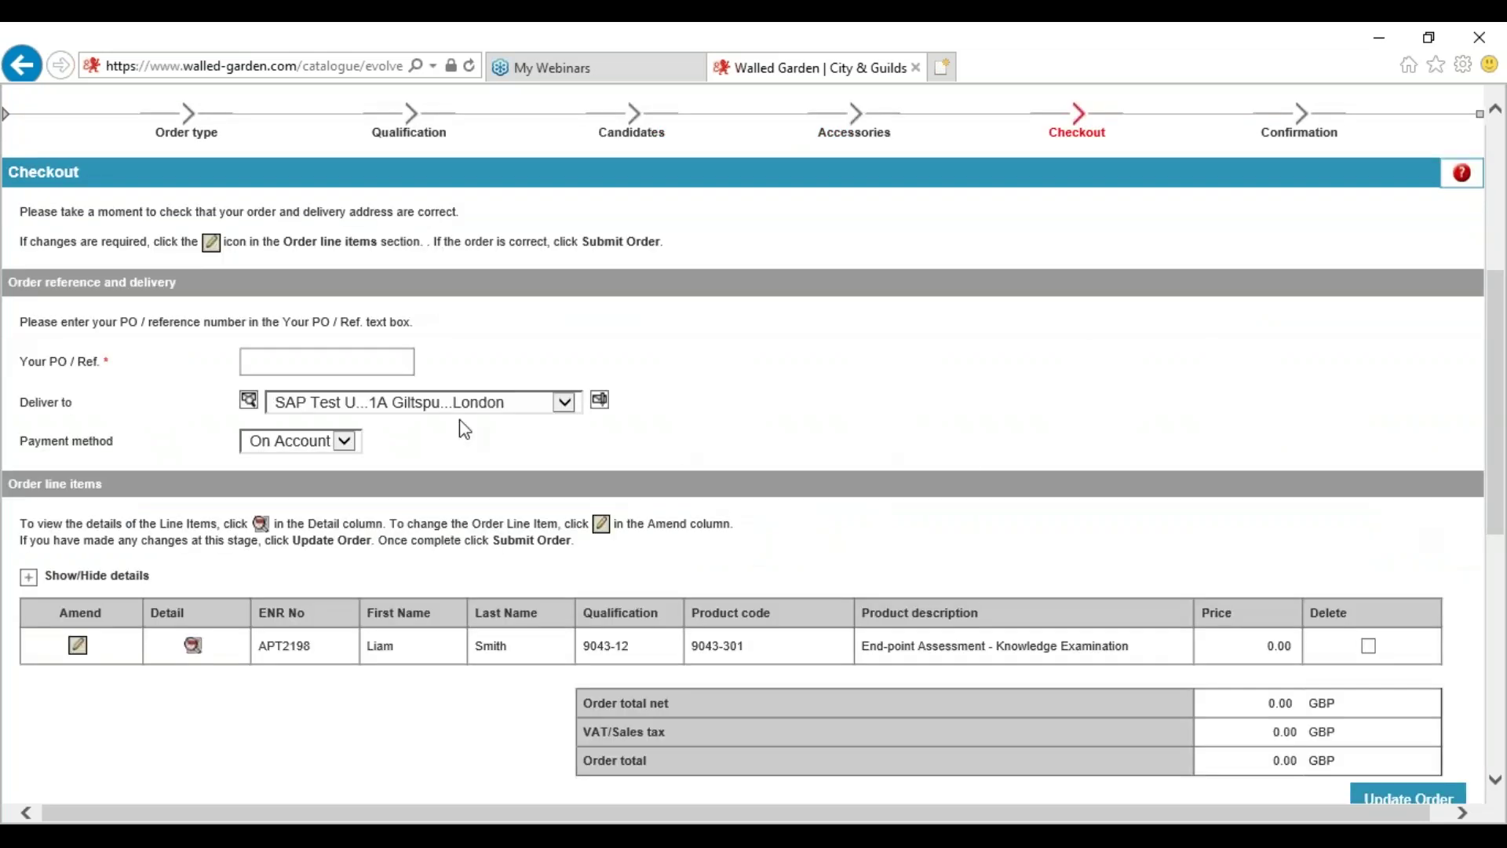
pyautogui.click(347, 361)
pyautogui.write('Webinar 2')
pyautogui.moveTo(1497, 445); pyautogui.dragTo(1498, 544)
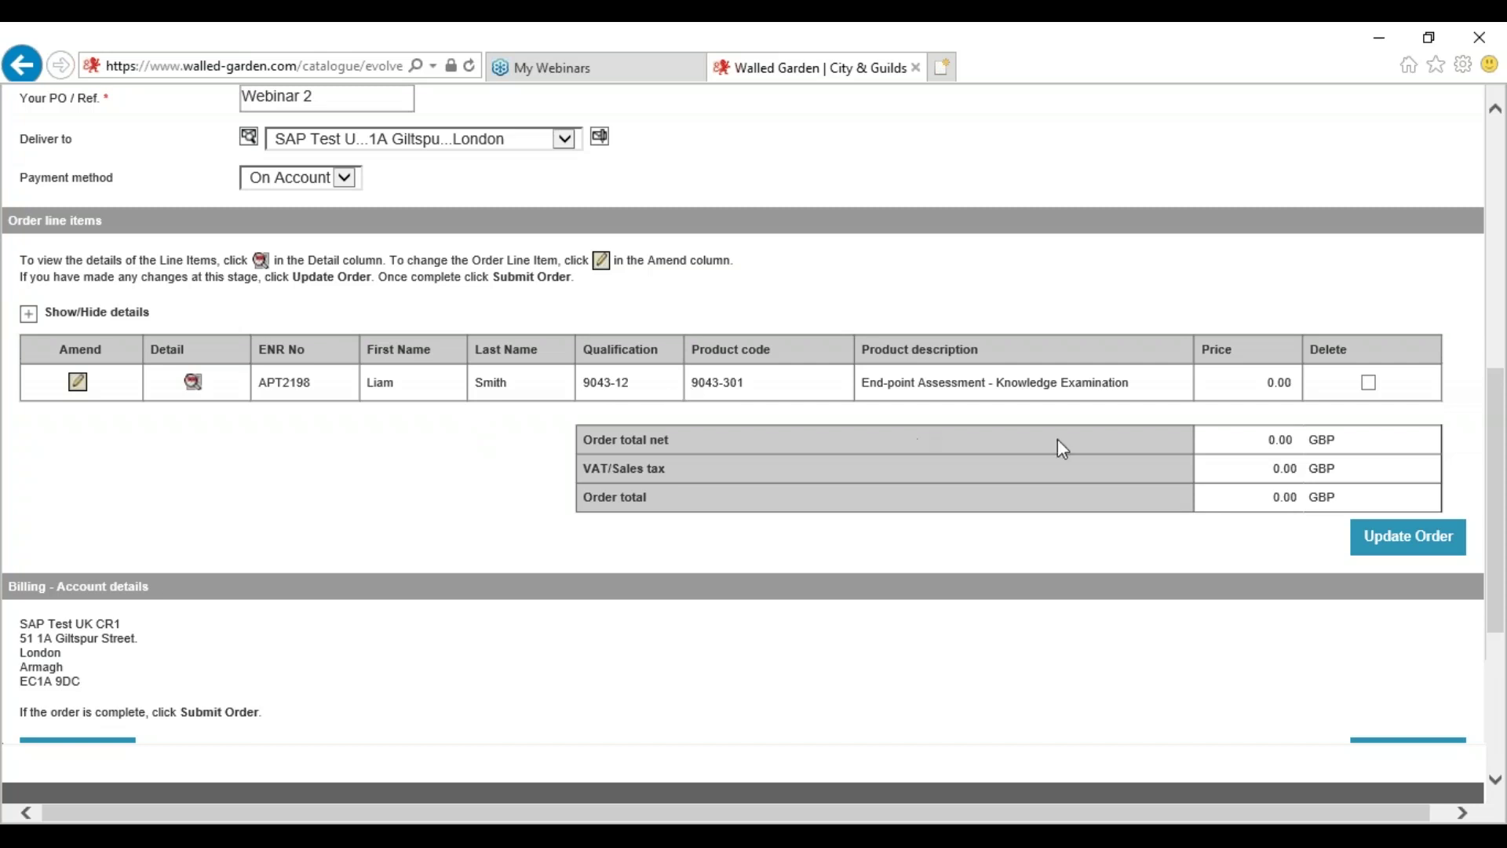
pyautogui.moveTo(1496, 455)
pyautogui.mouseDown()
pyautogui.moveTo(1496, 520)
pyautogui.moveTo(1496, 434)
pyautogui.mouseUp()
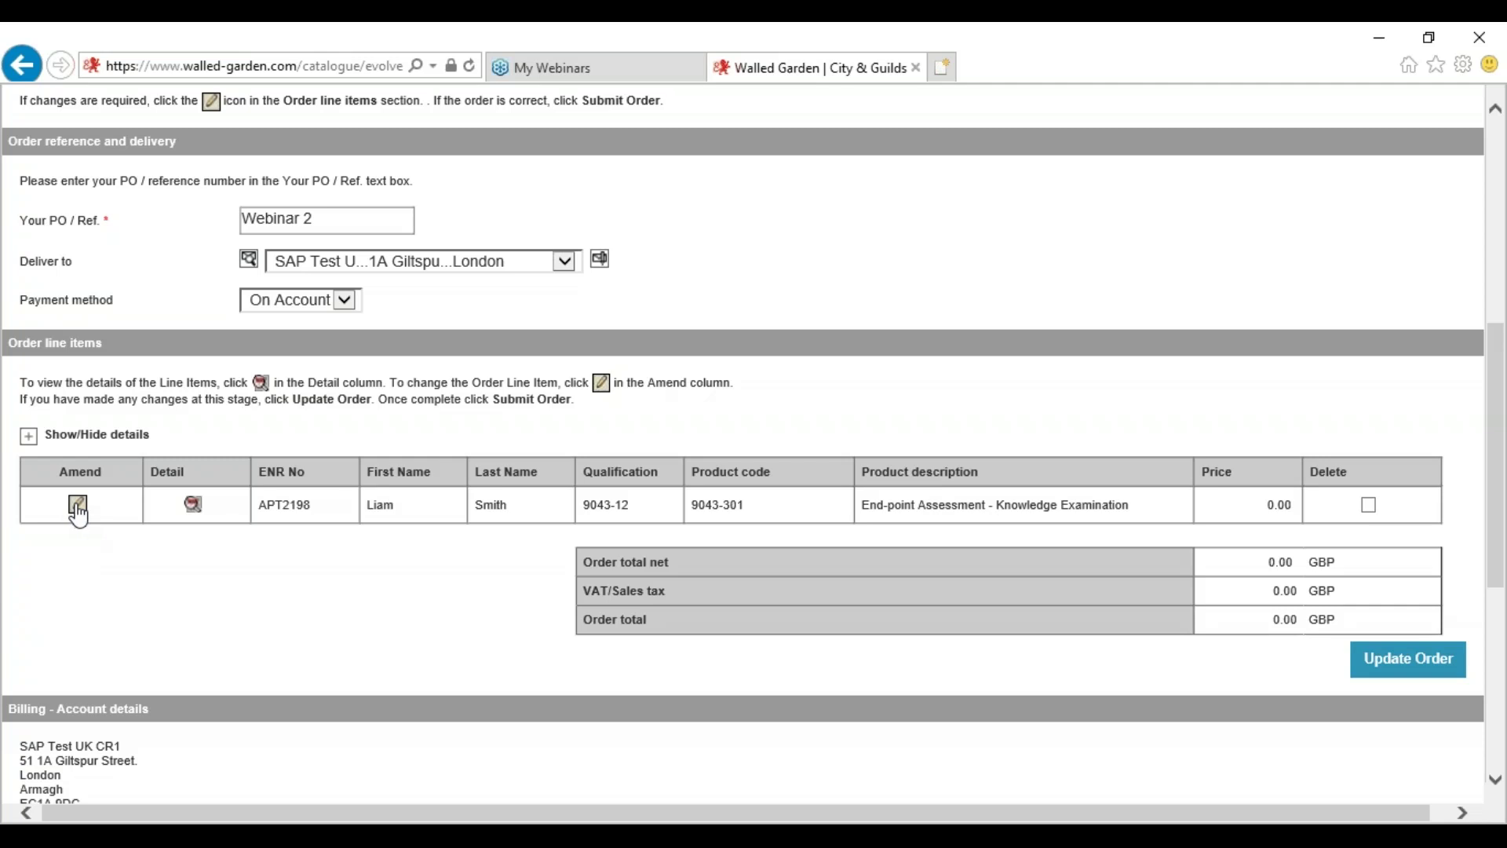
pyautogui.click(193, 505)
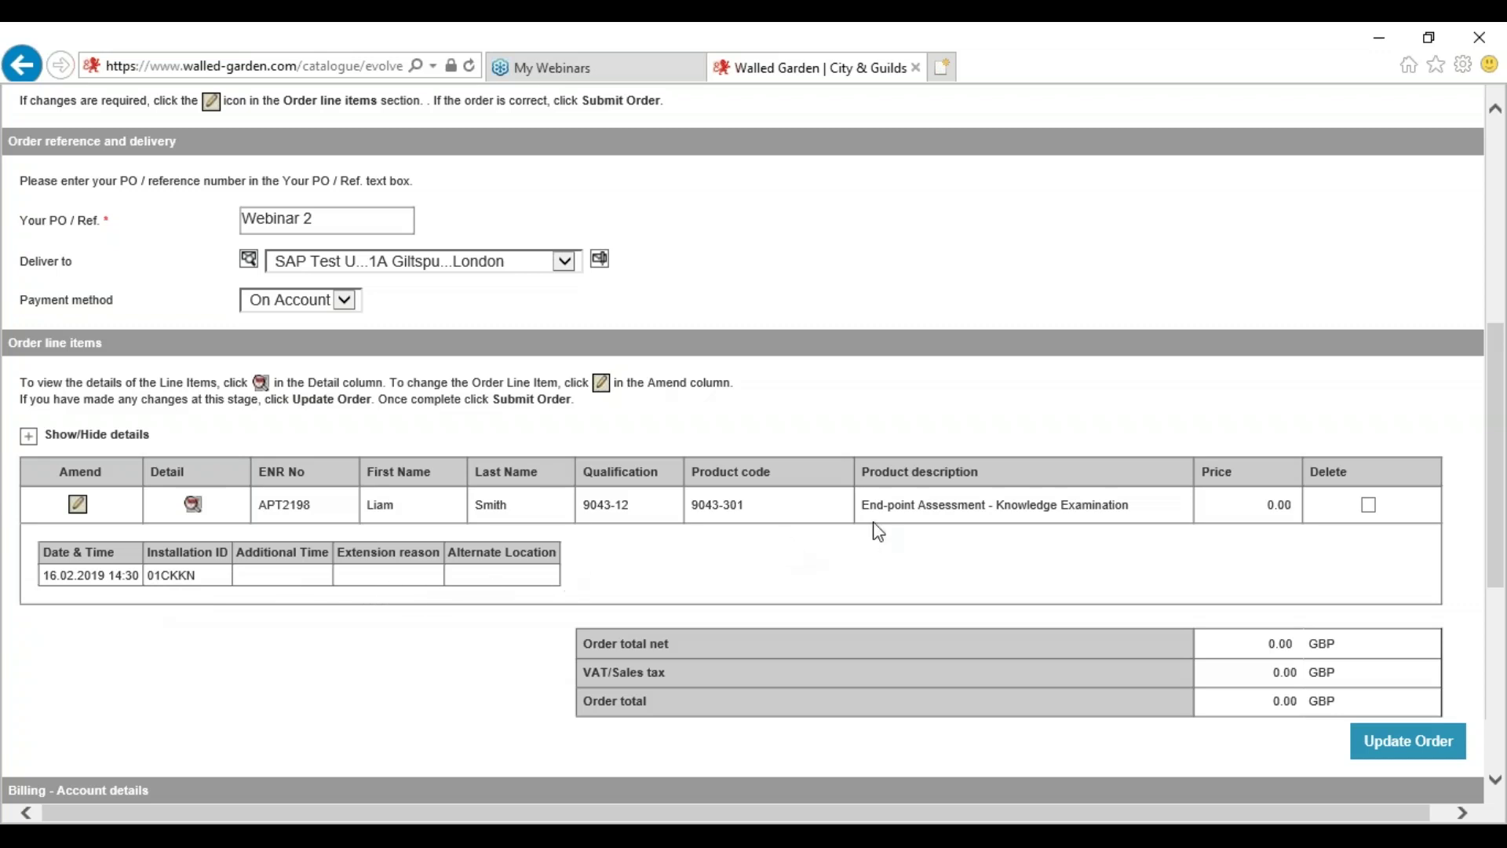
# Review the line item's 16.02.2019 14:30 booking at 01CKKN and update the order
pyautogui.moveTo(1497, 475); pyautogui.dragTo(1497, 593)
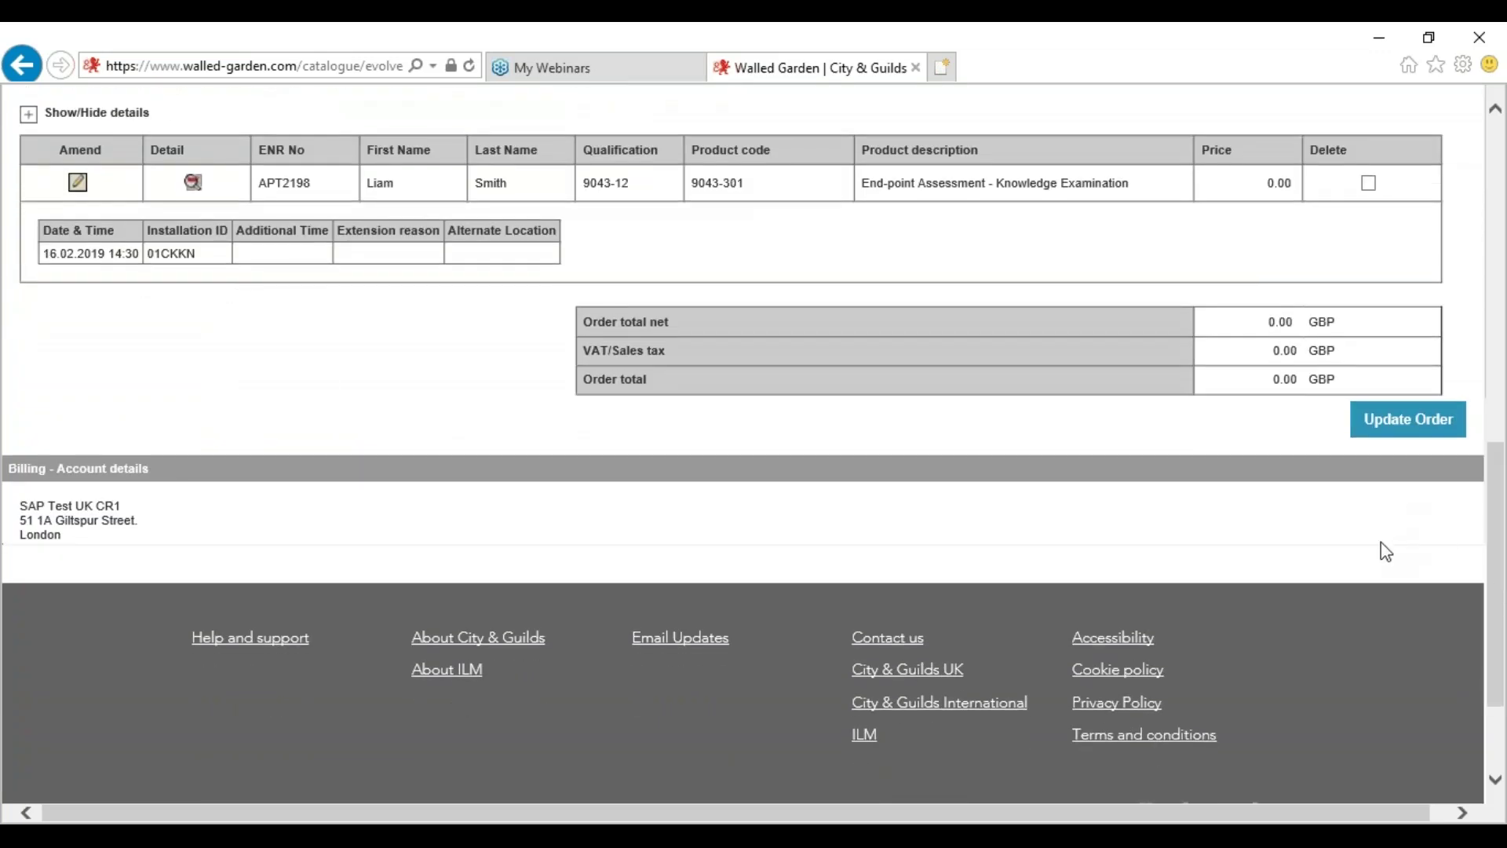
pyautogui.scroll(-1, 1491, 577)
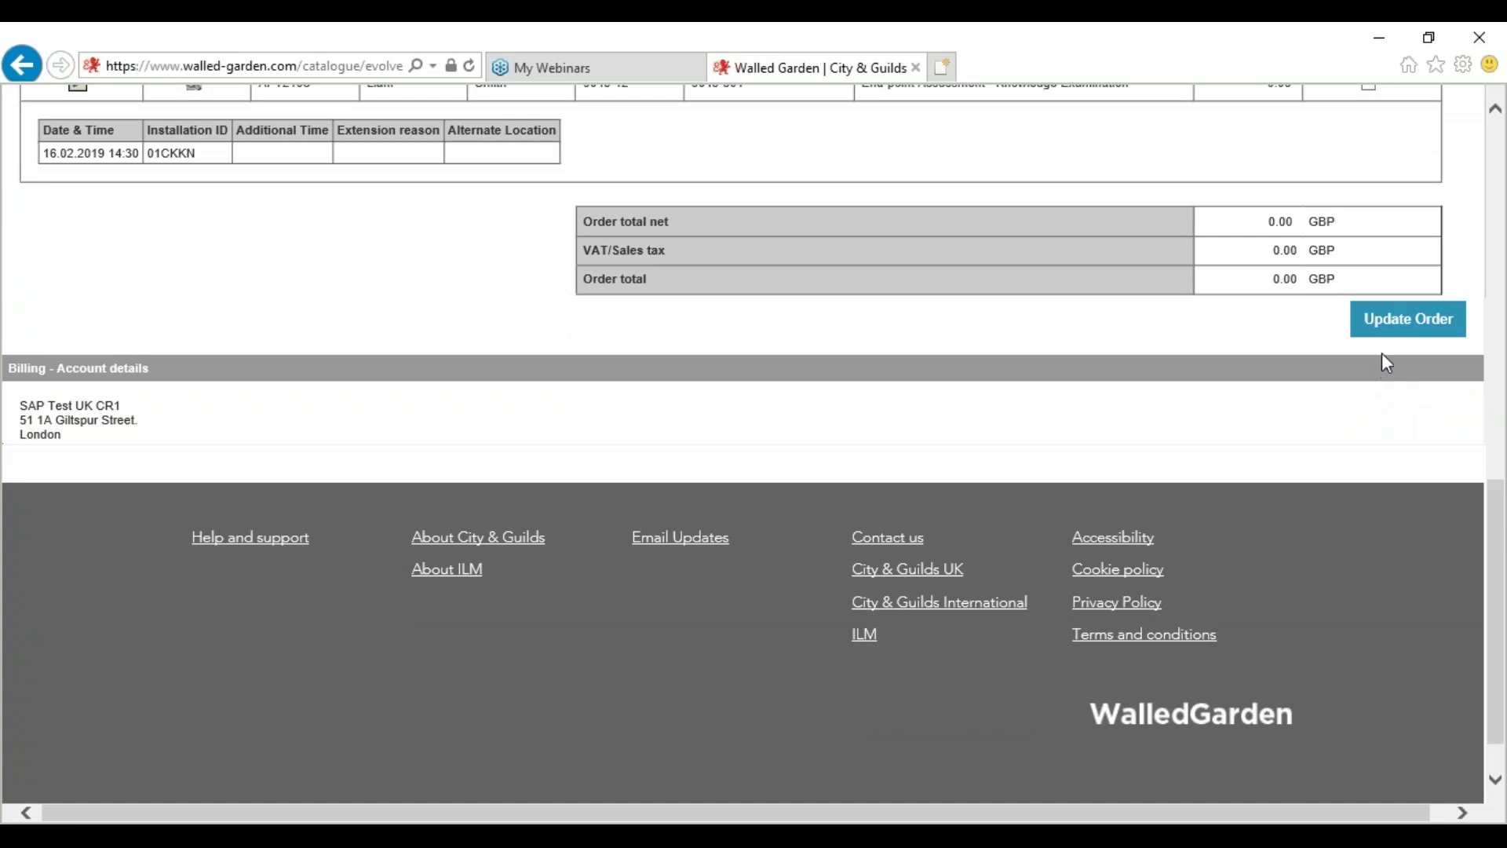
pyautogui.click(1386, 326)
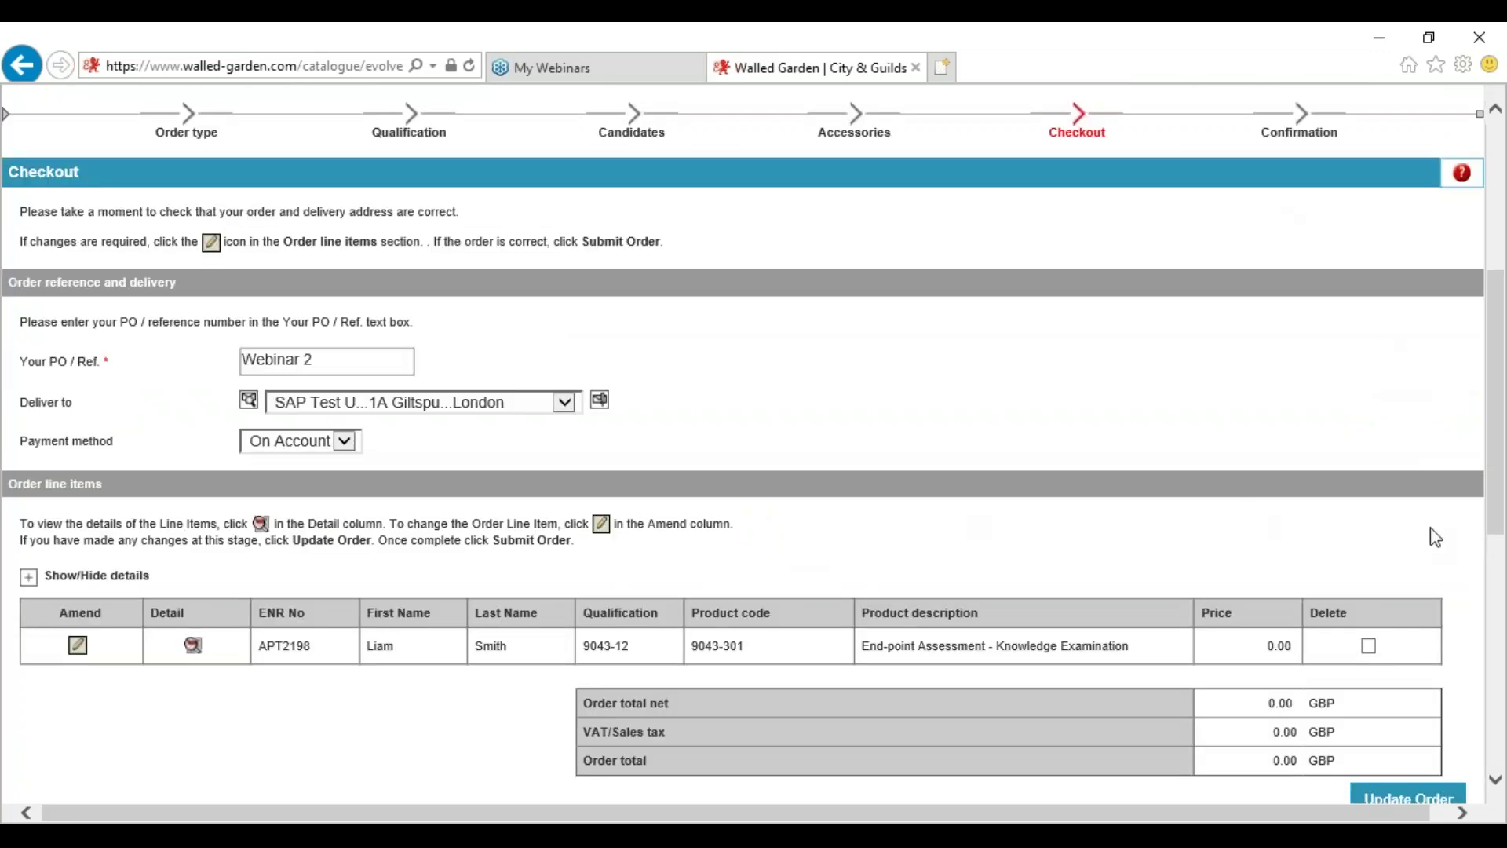
pyautogui.moveTo(1504, 498); pyautogui.dragTo(1501, 649)
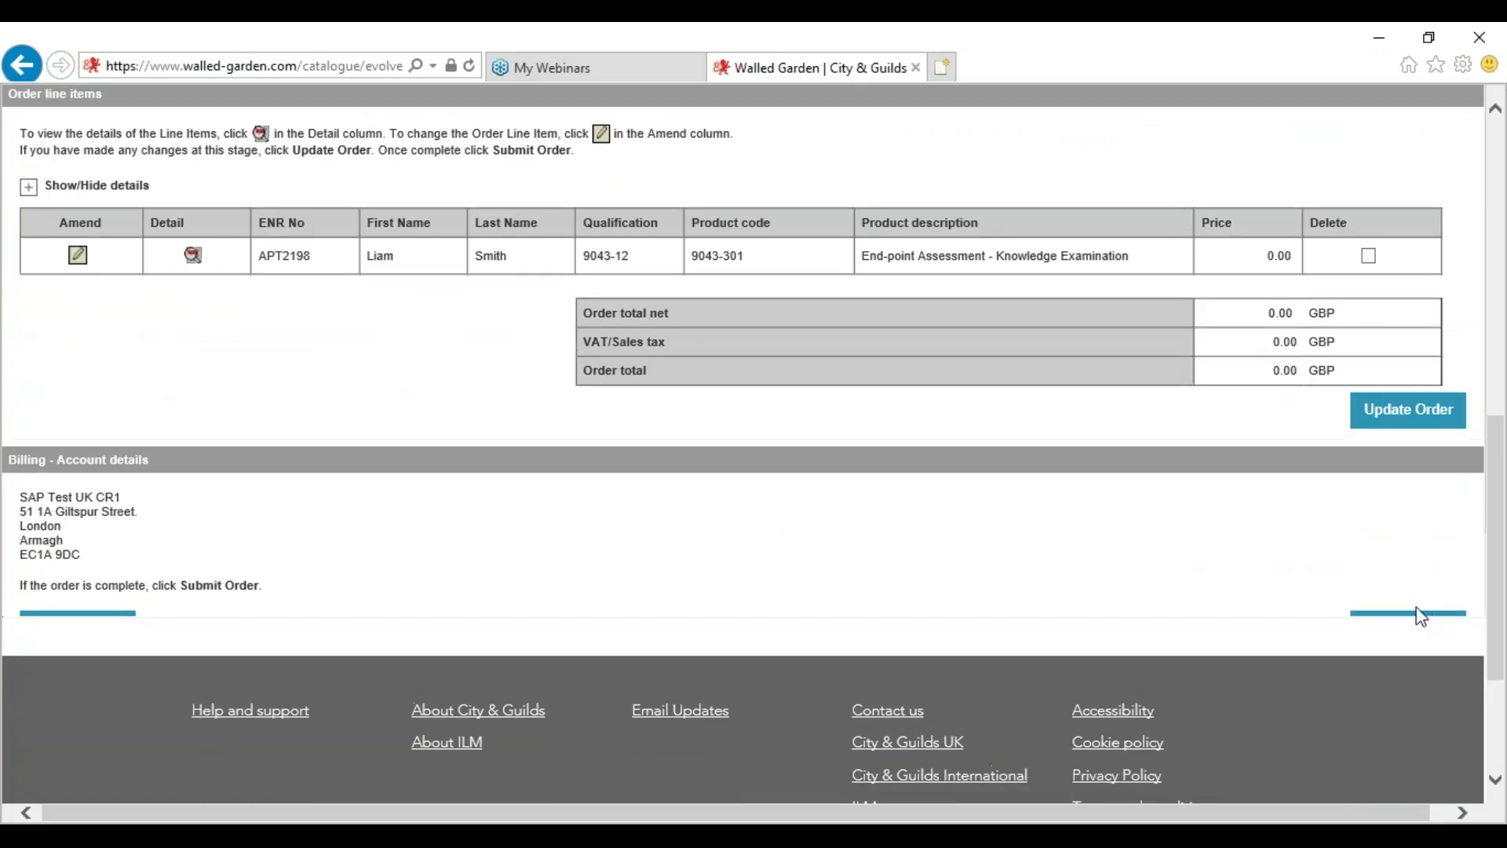
# Submit the order and confirm placing it in the dialog
pyautogui.click(1421, 619)
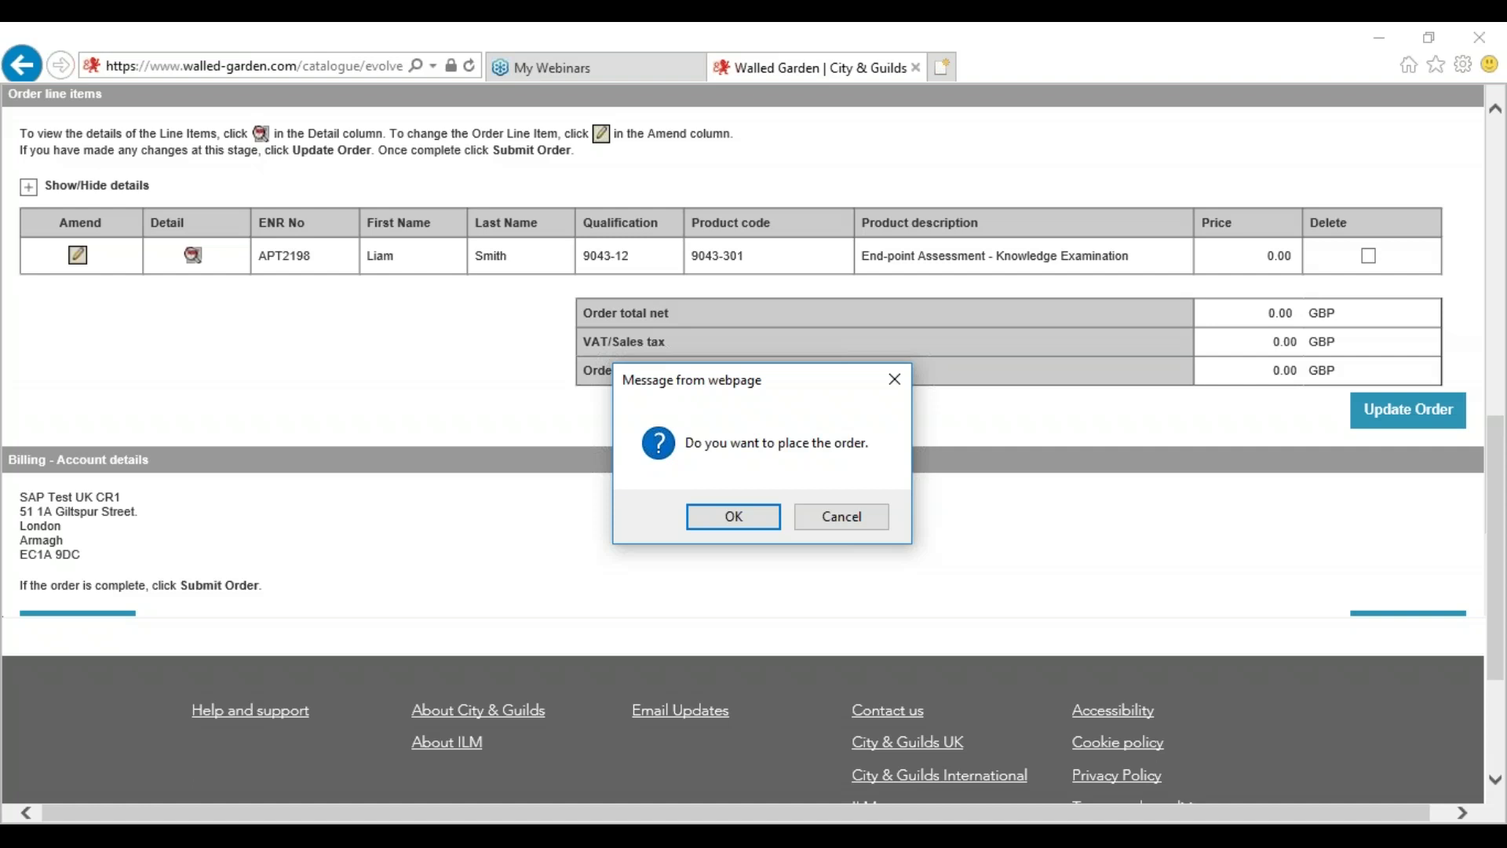
pyautogui.click(754, 523)
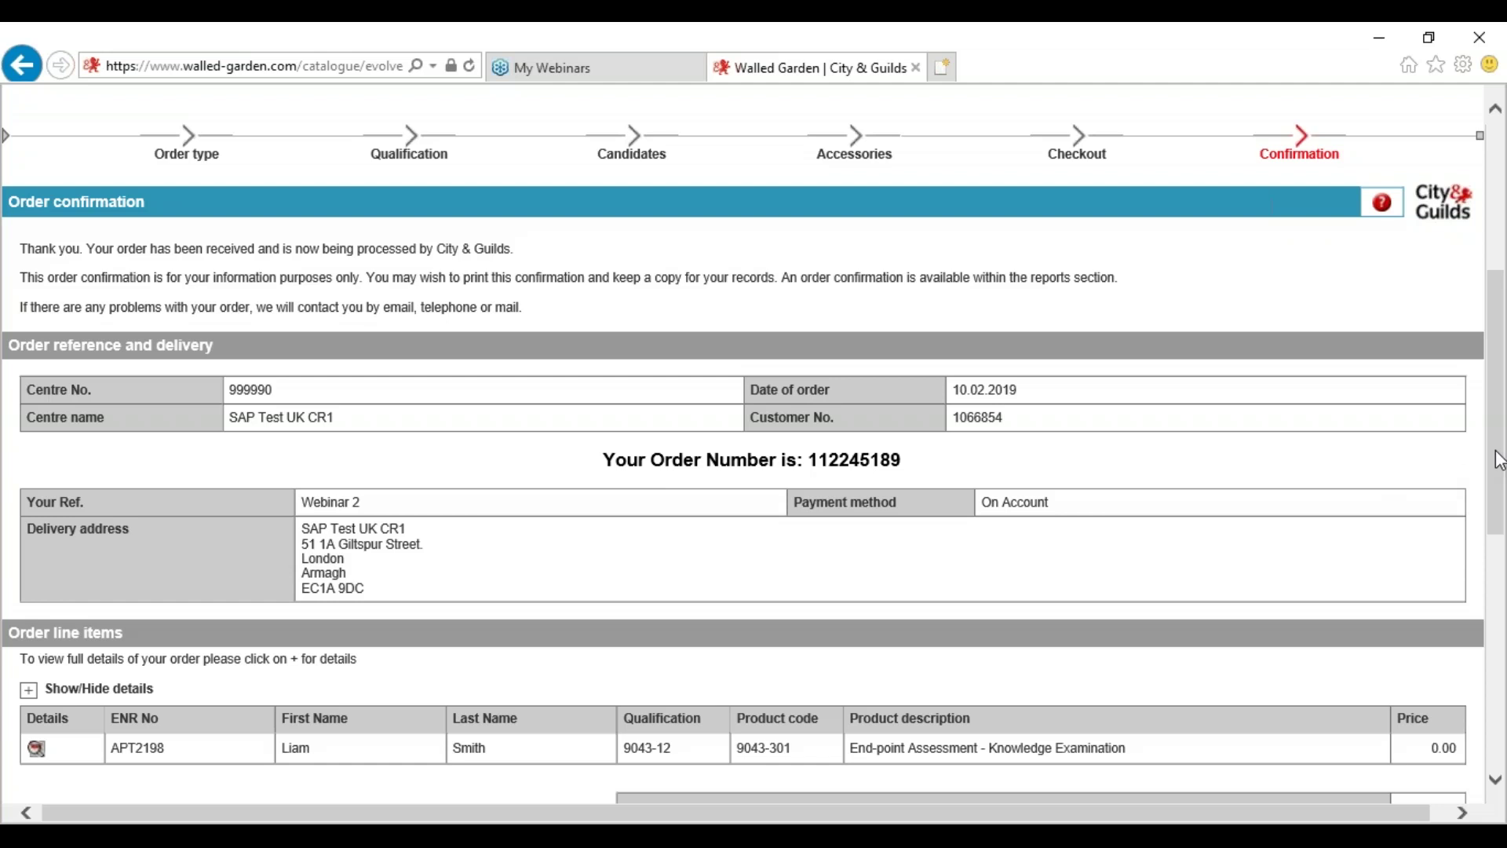
pyautogui.moveTo(1499, 463); pyautogui.dragTo(1499, 614)
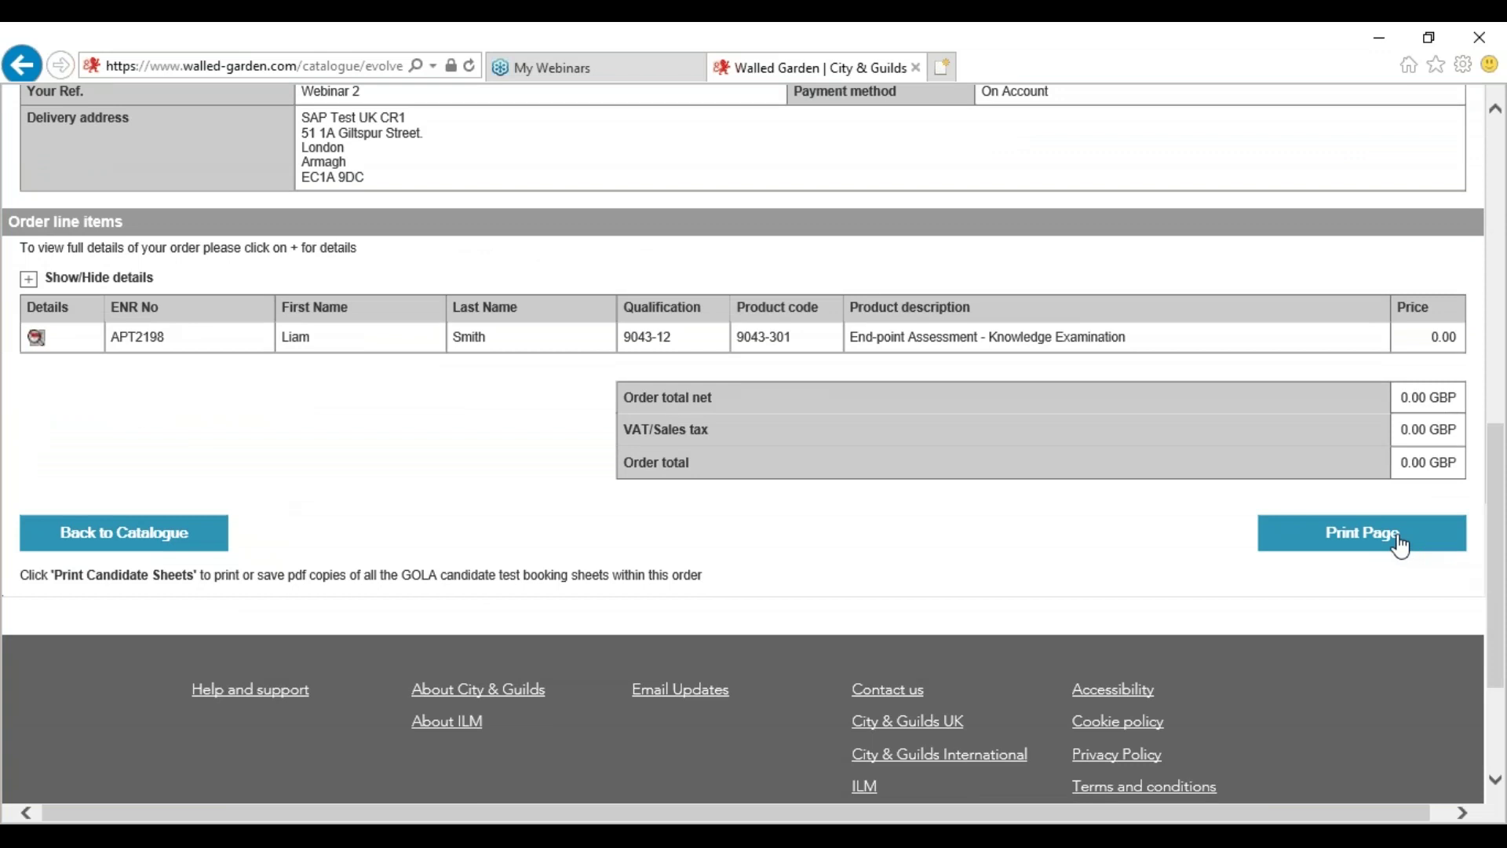
pyautogui.moveTo(1499, 536); pyautogui.dragTo(1504, 233)
pyautogui.click(682, 257)
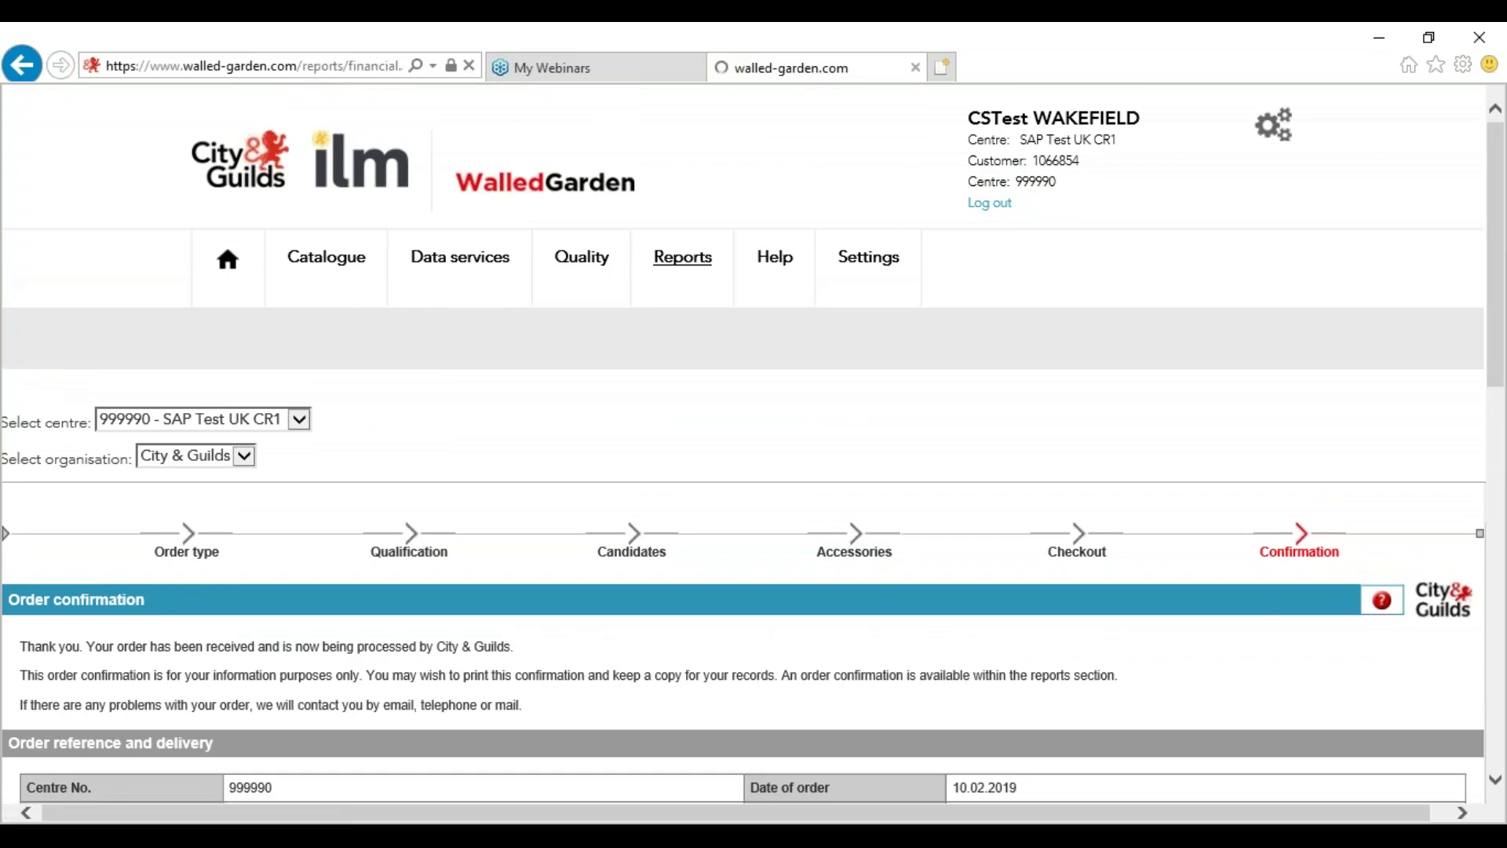
# Search Candidate results by the candidate's enrolment number for history since January 2010
pyautogui.click(373, 346)
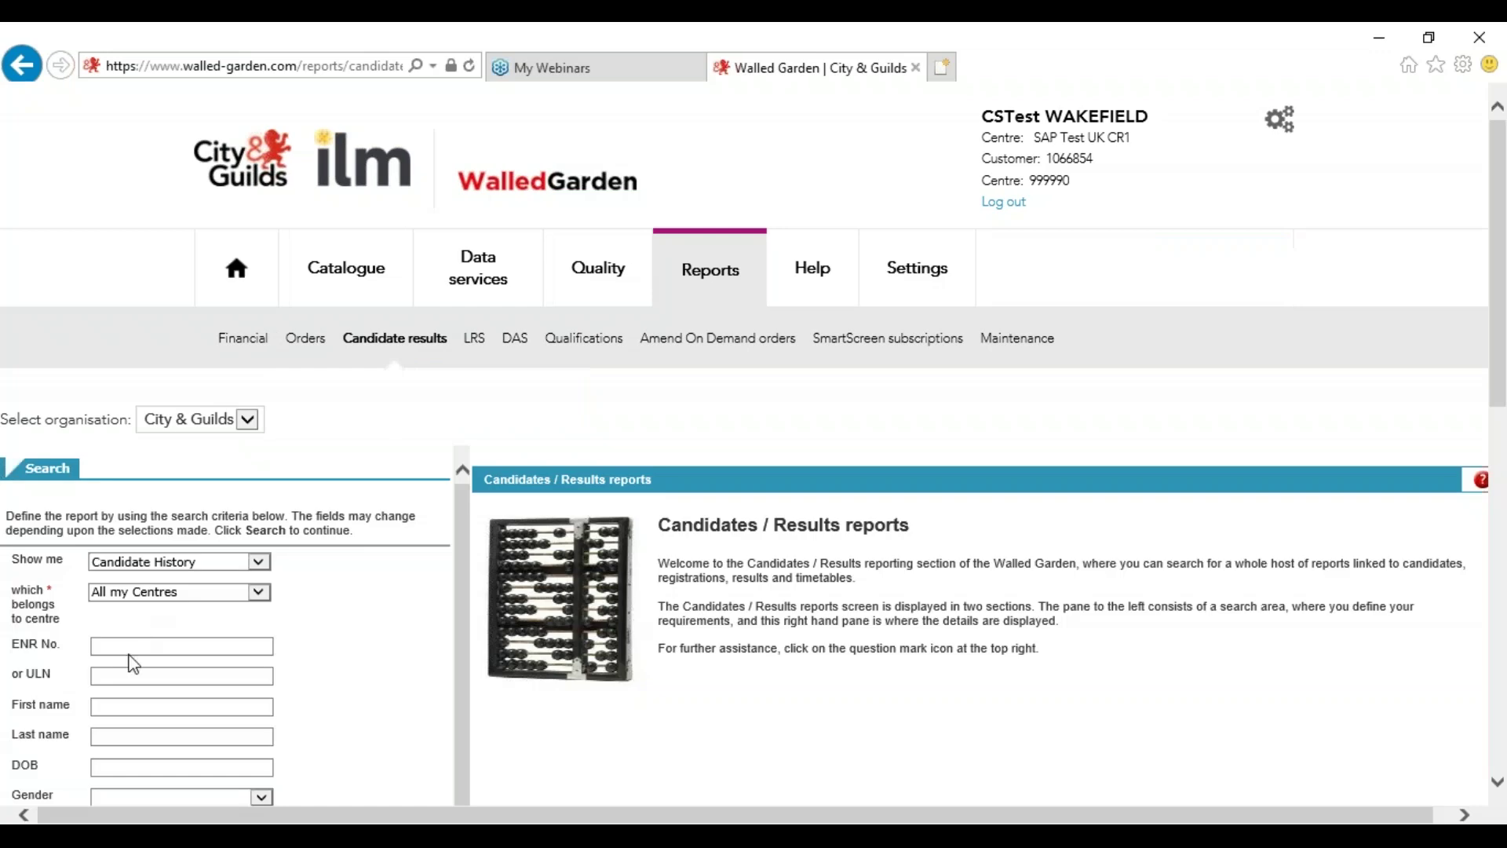
pyautogui.click(132, 649)
pyautogui.write('APT2198')
pyautogui.moveTo(1499, 384); pyautogui.dragTo(1499, 536)
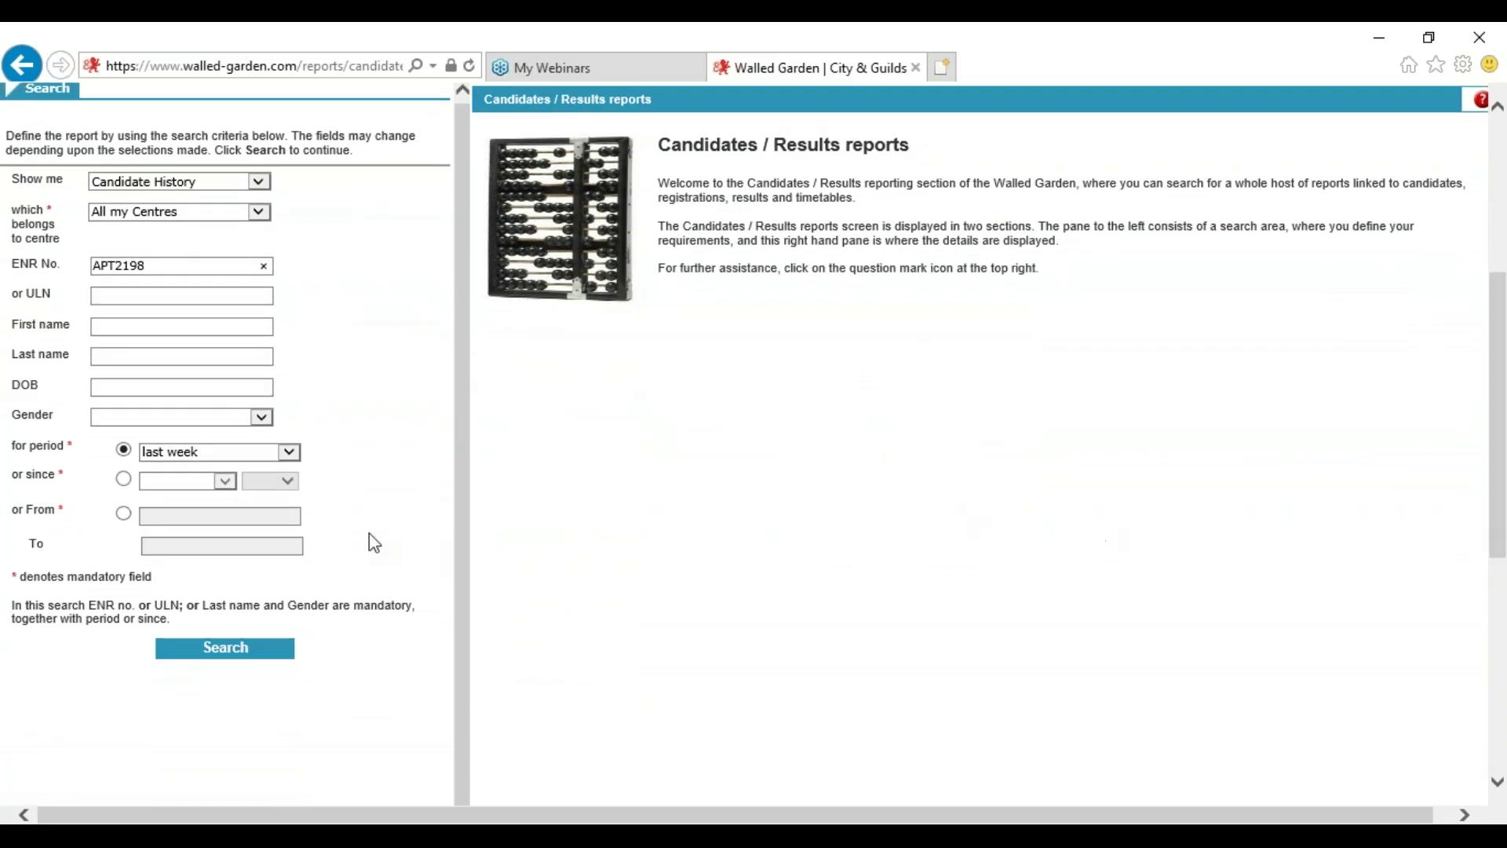
pyautogui.click(123, 478)
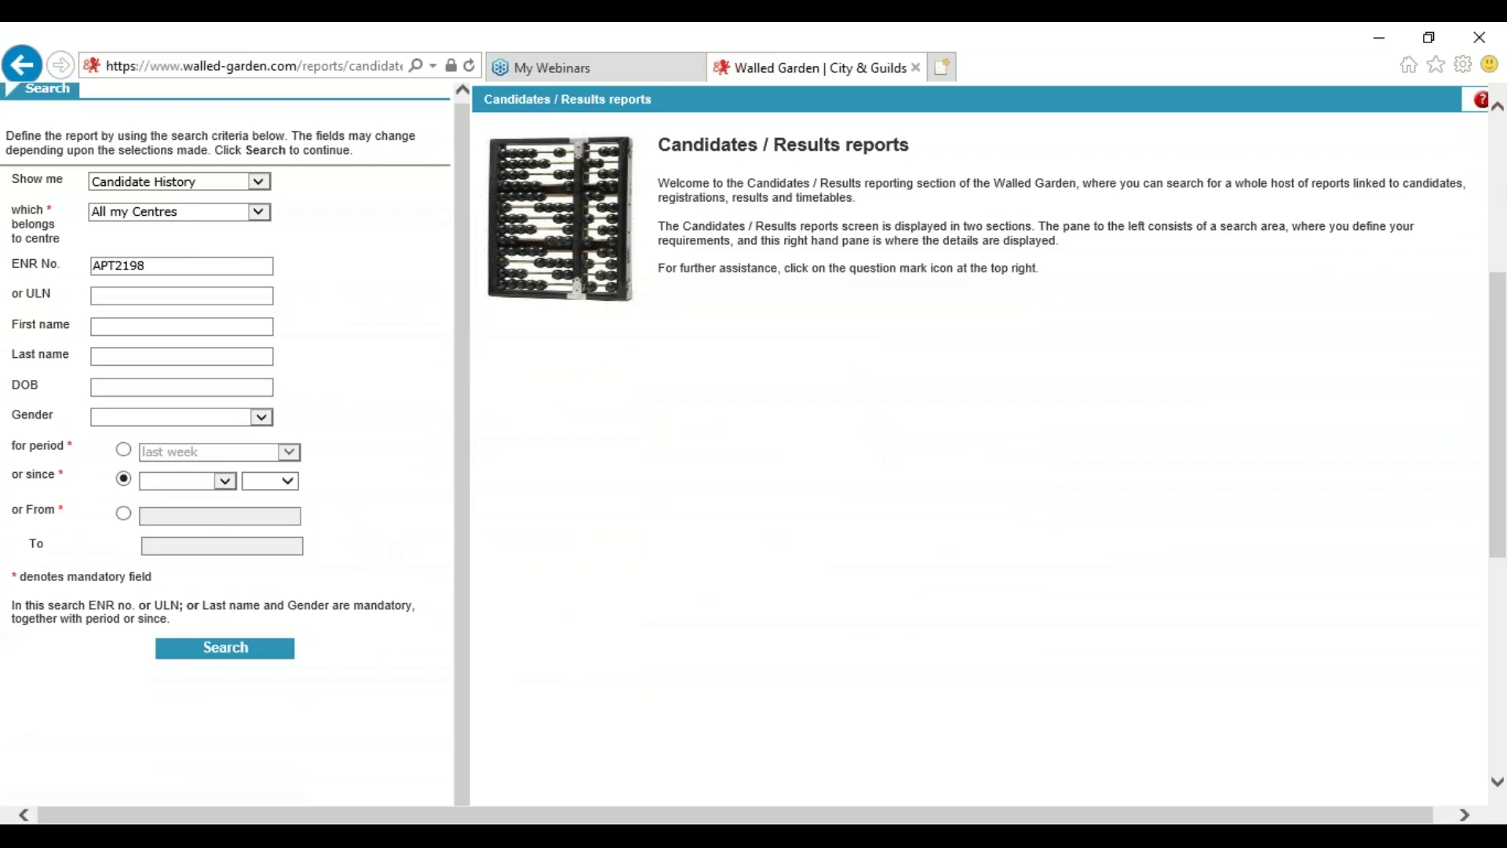
pyautogui.click(225, 648)
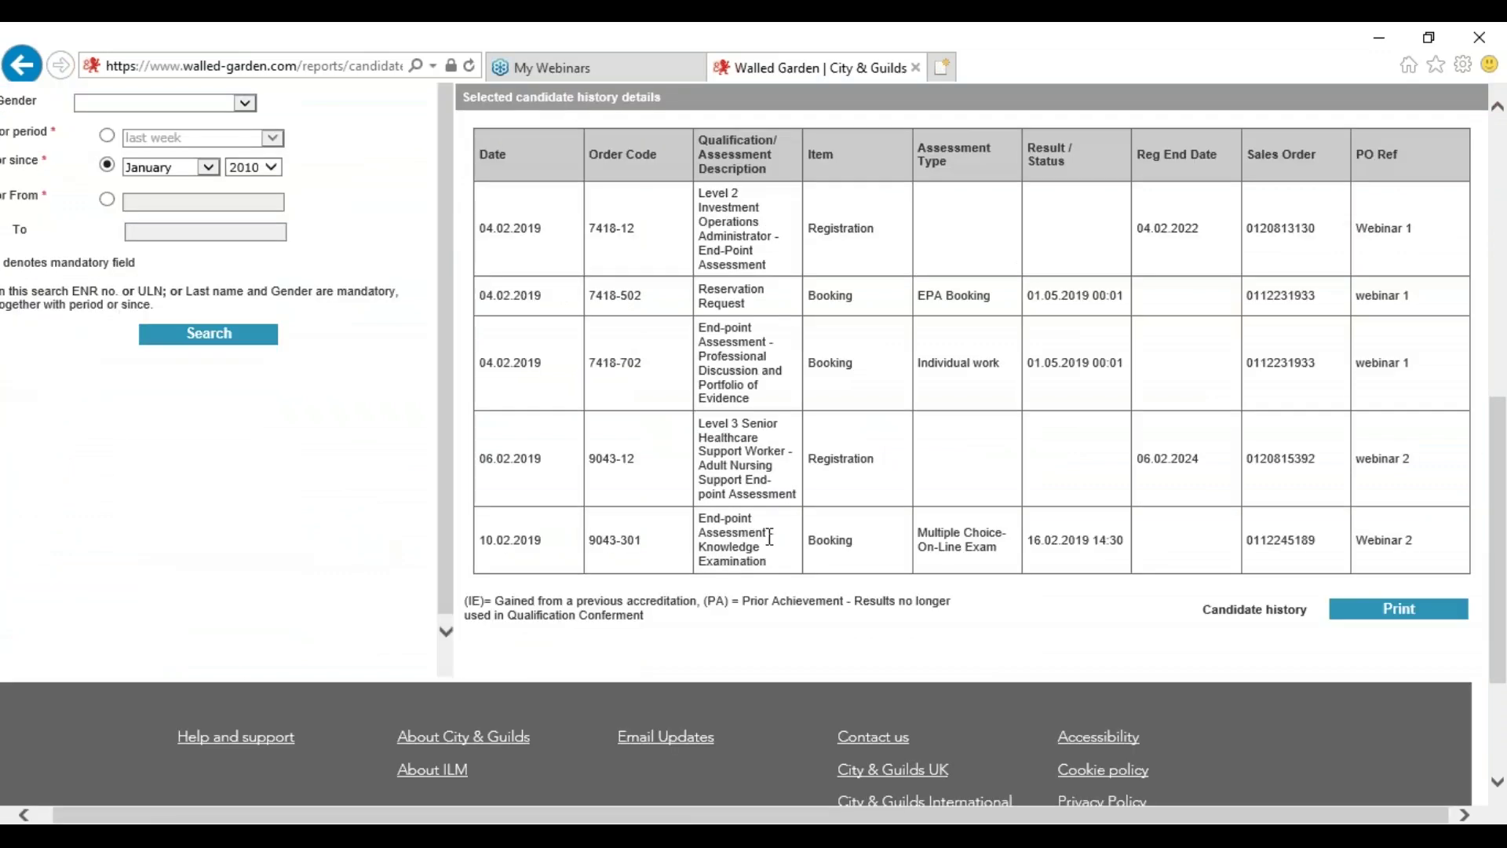